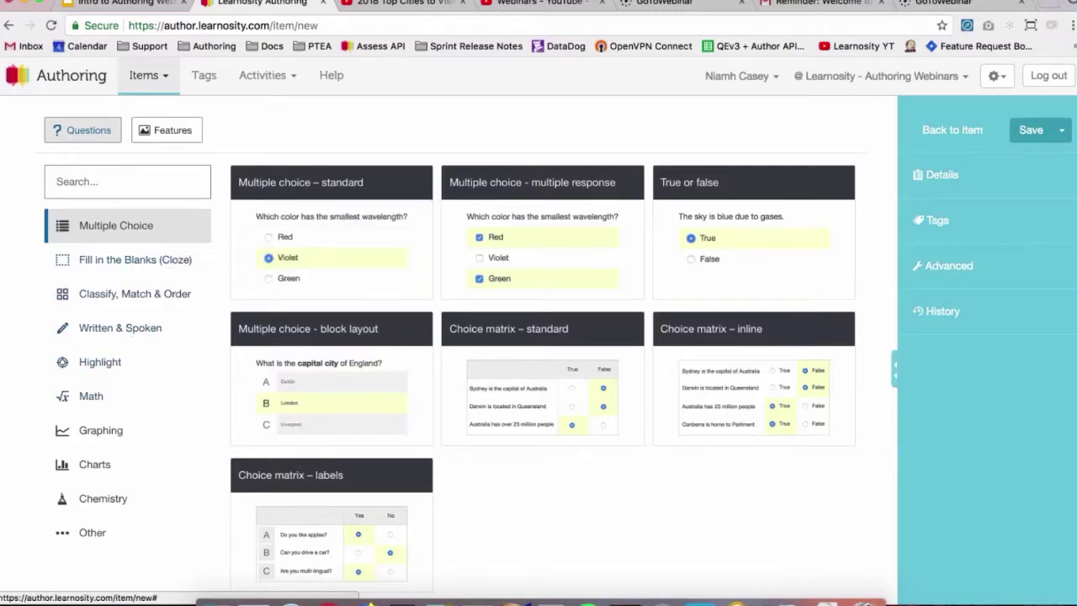
Browse the available feature types and return to the multiple choice question types
left_click(161, 135)
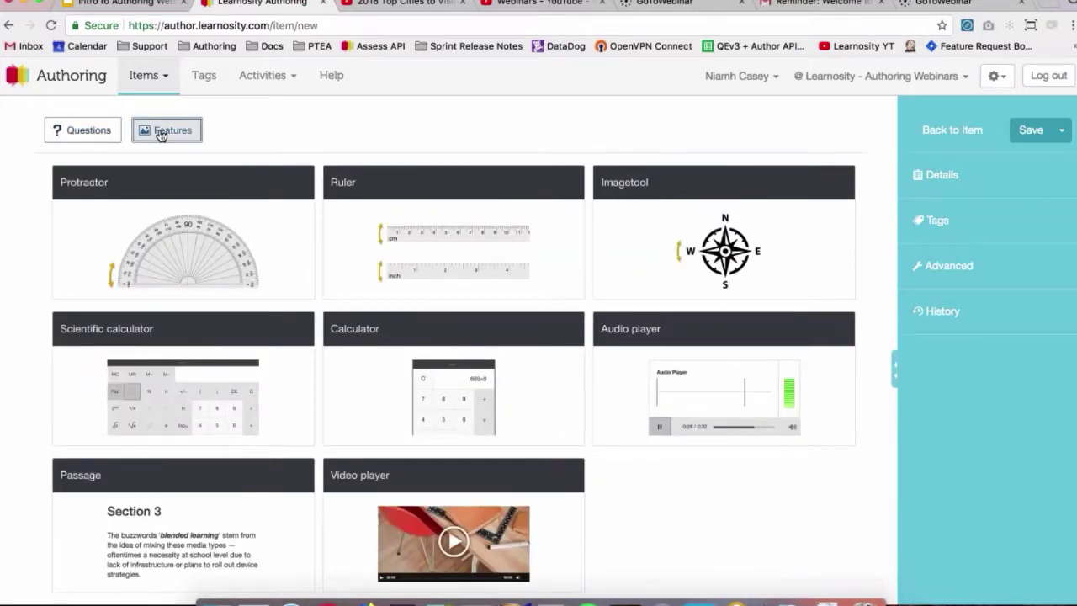
scroll(160, 136, "down", 1)
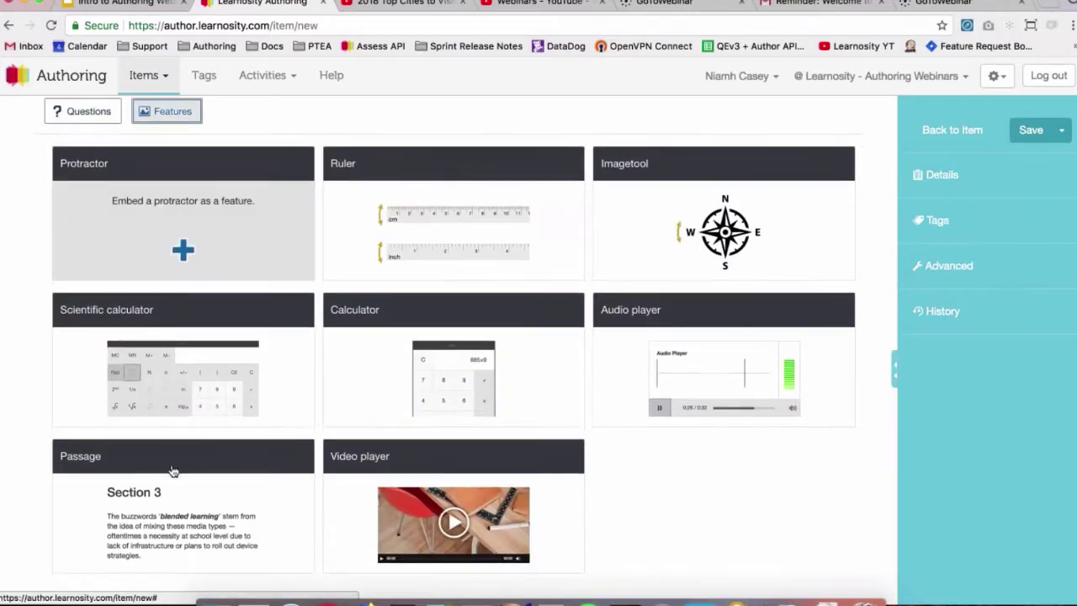
mouse_move(173, 503)
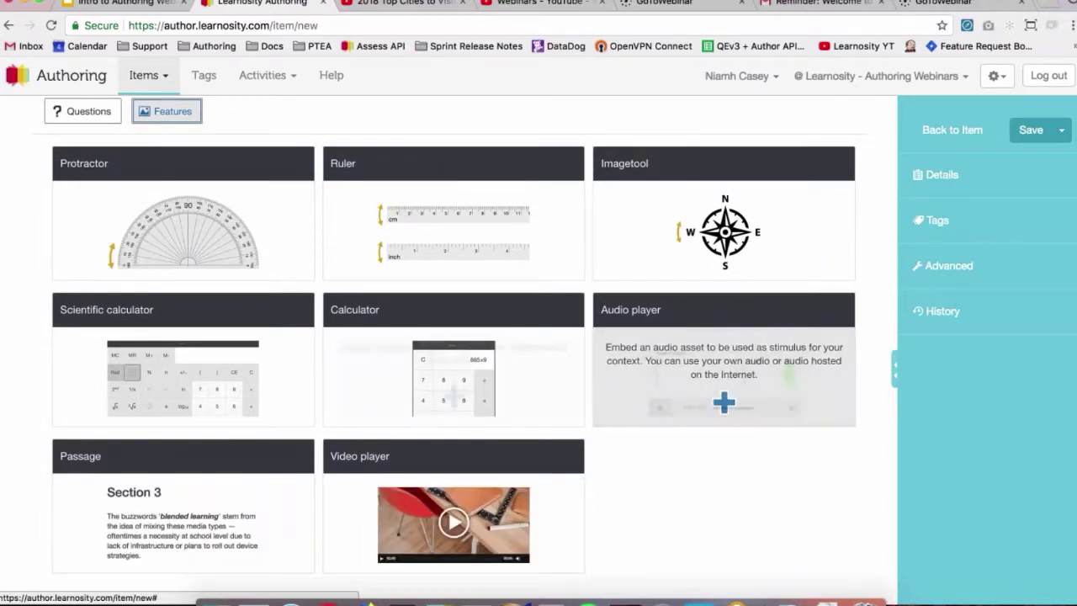
left_click(79, 123)
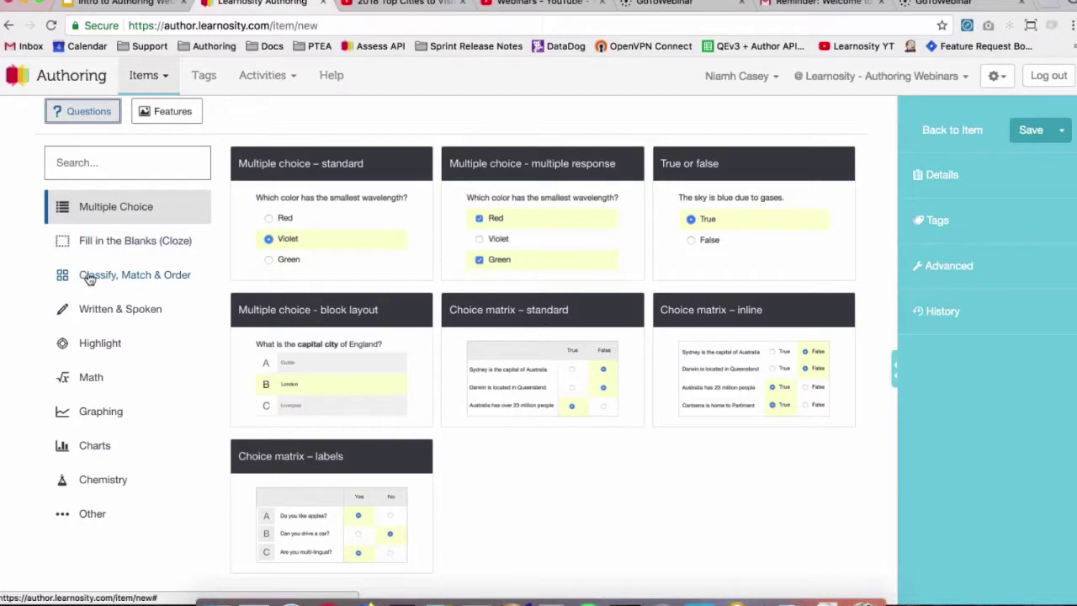
mouse_move(301, 227)
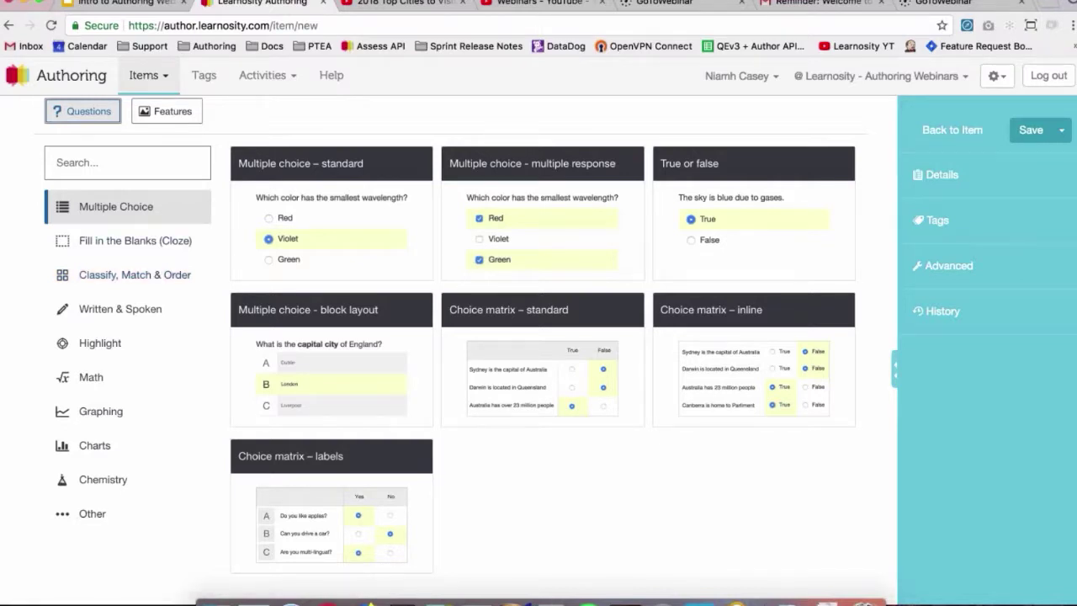
Switch to YouTube to look through the Learnosity Webinars playlist, and return to Learnosity Authoring by way of the webinar slides
left_click(533, 2)
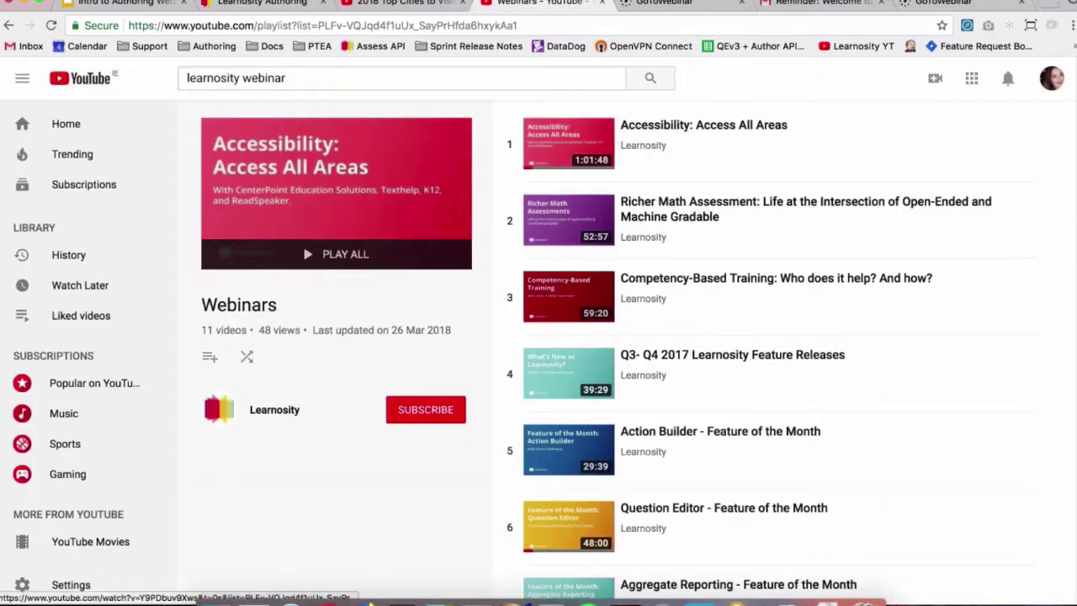
scroll(758, 337, "down", 3)
scroll(757, 336, "down", 2)
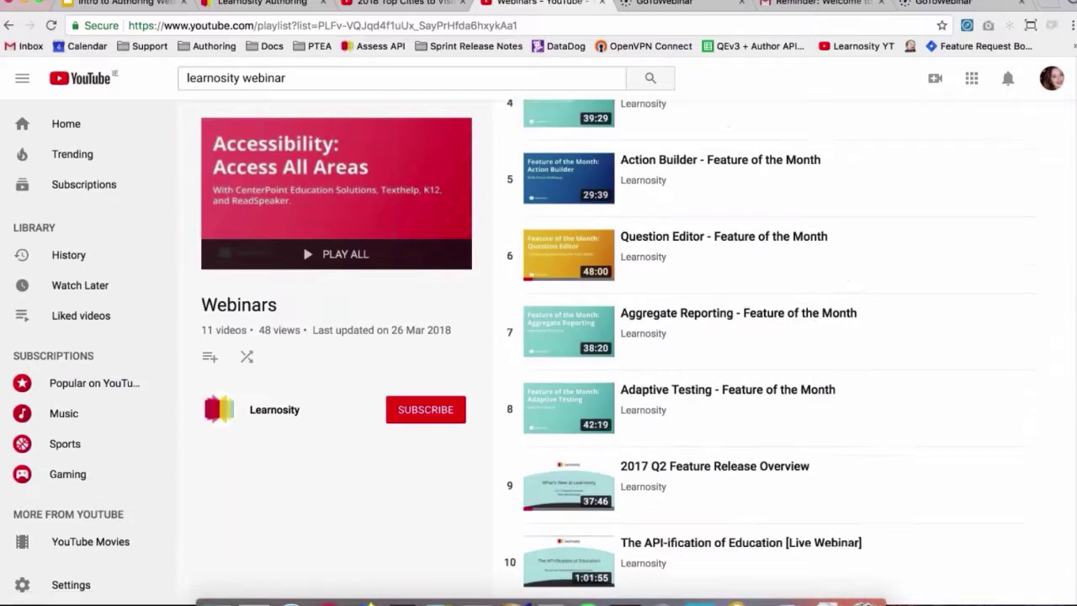
scroll(757, 337, "up", 2)
left_click(164, 5)
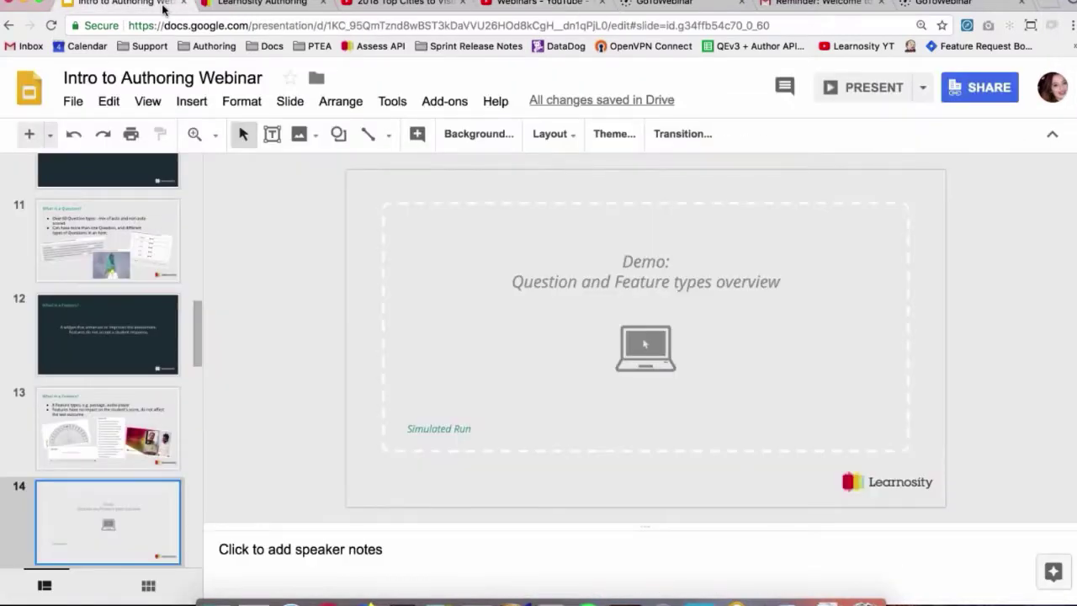
left_click(223, 5)
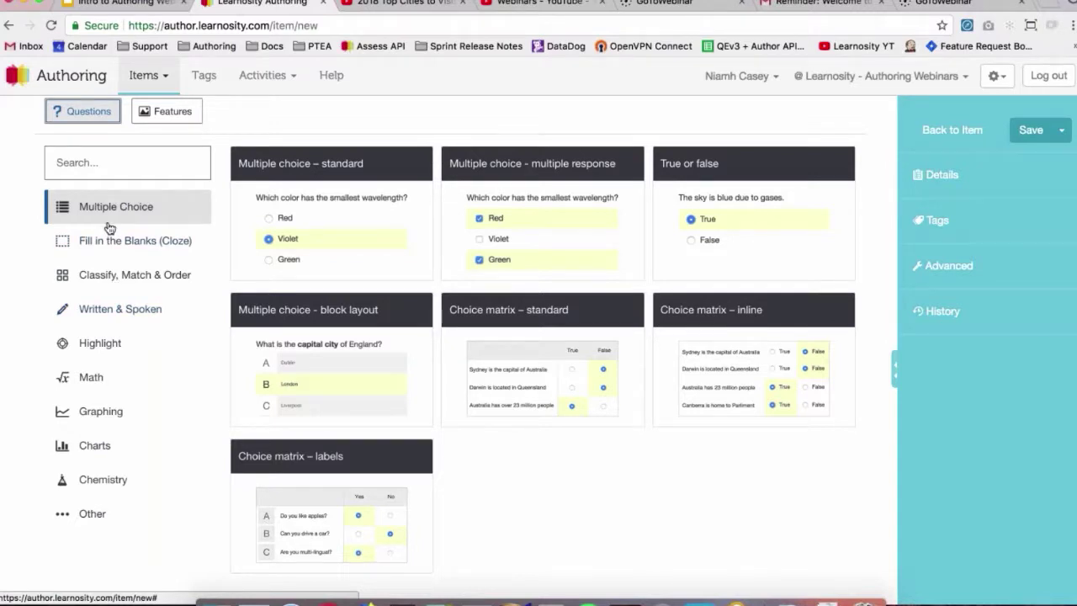
Create a Multiple choice – standard question and look over its stem, options and correct answer settings
left_click(332, 249)
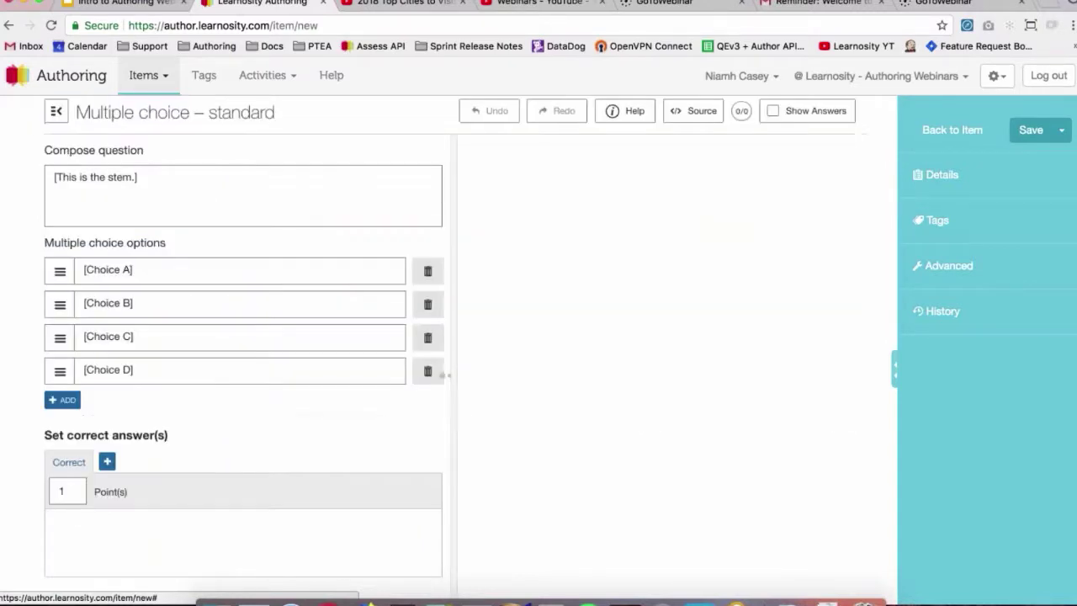
left_click(276, 190)
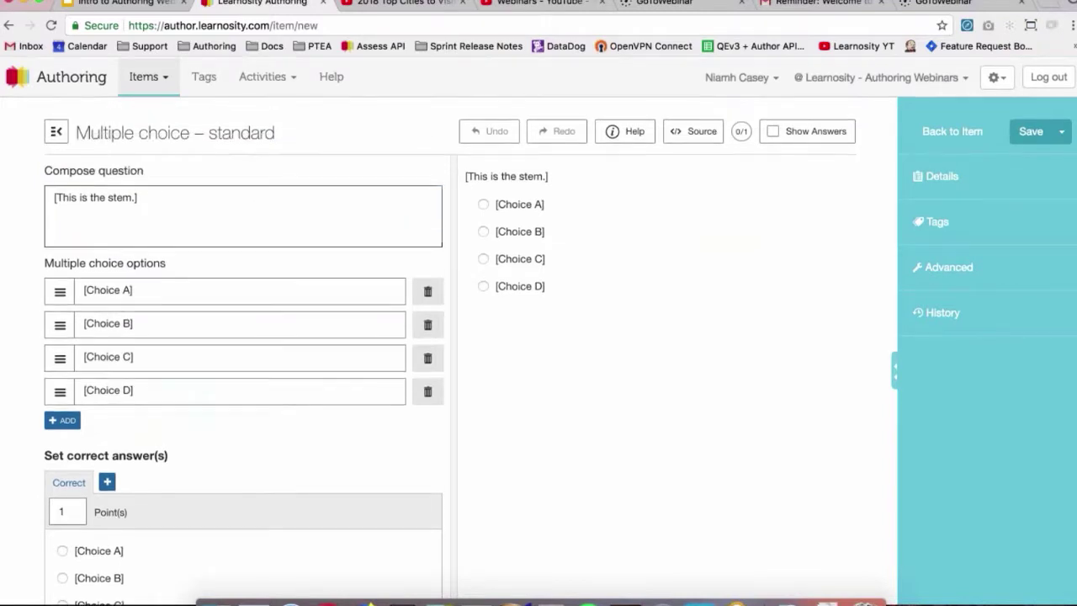
scroll(264, 260, "down", 3)
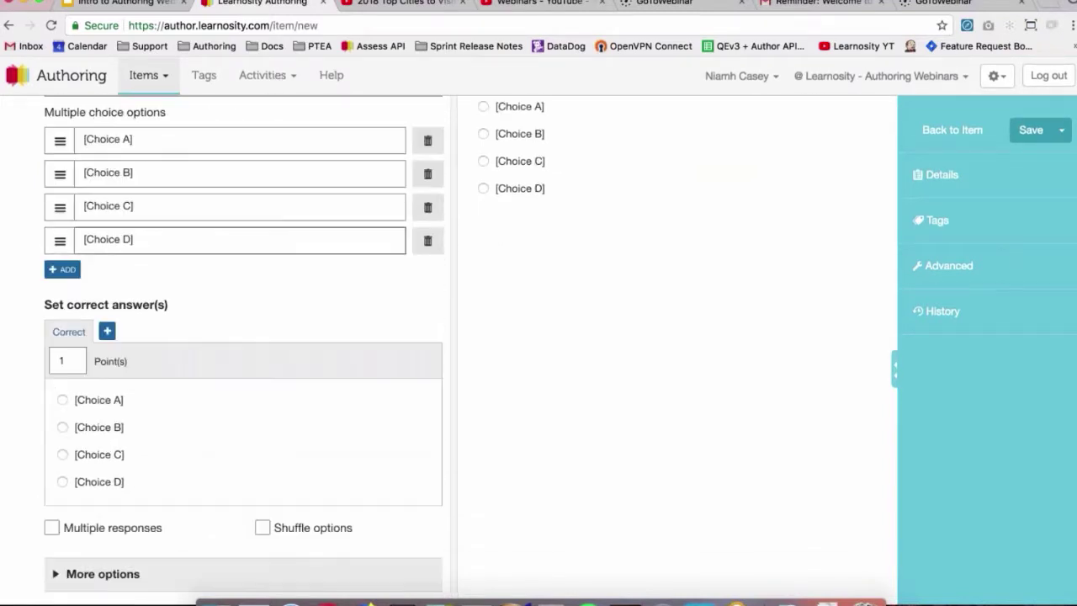
scroll(264, 260, "up", 3)
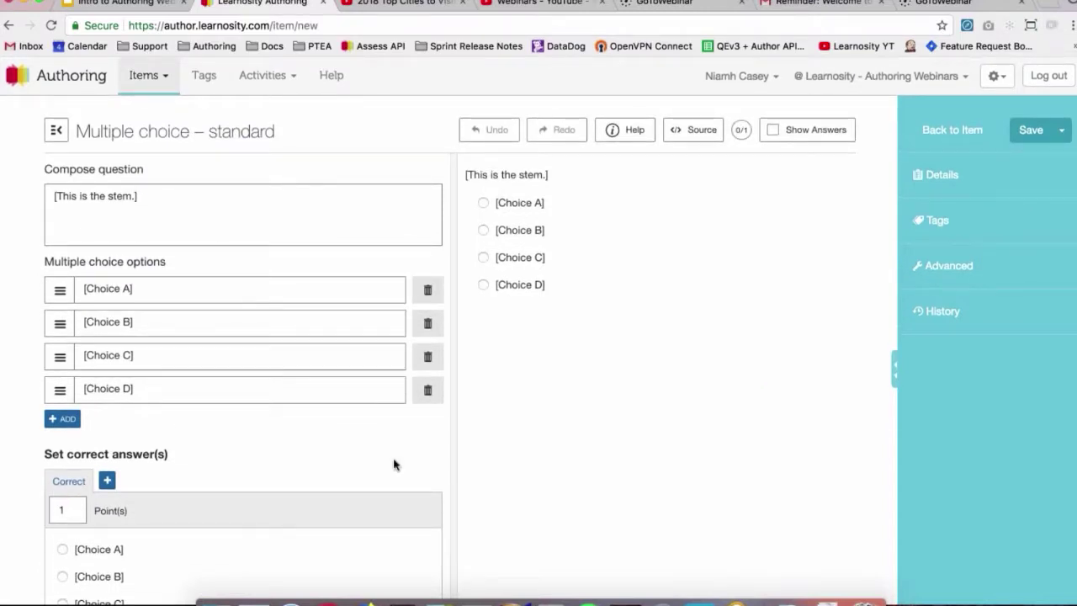
scroll(394, 465, "down", 3)
scroll(394, 464, "up", 2)
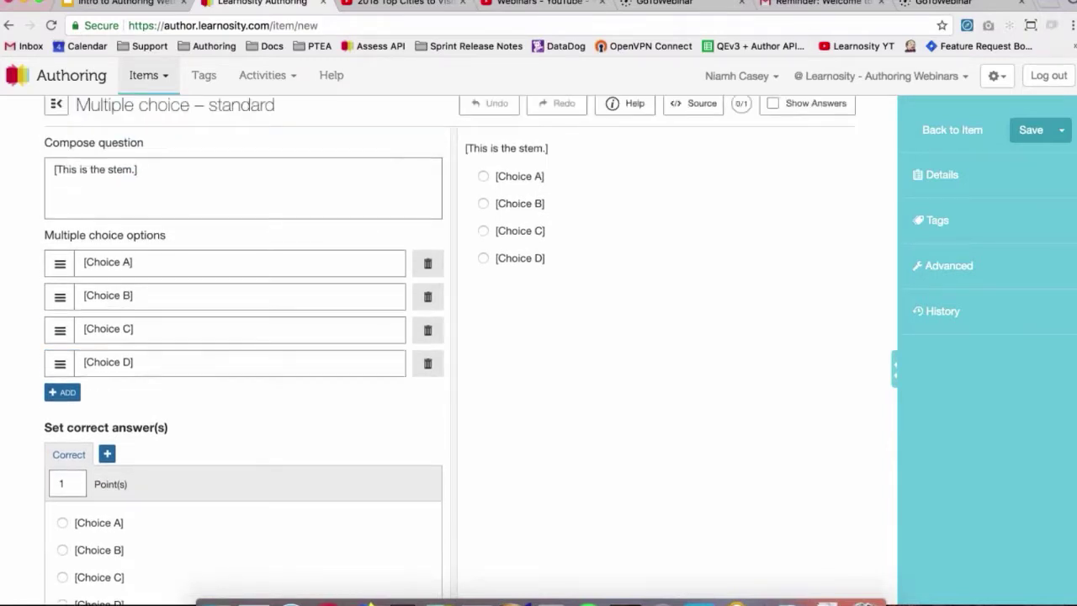
scroll(450, 350, "up", 1)
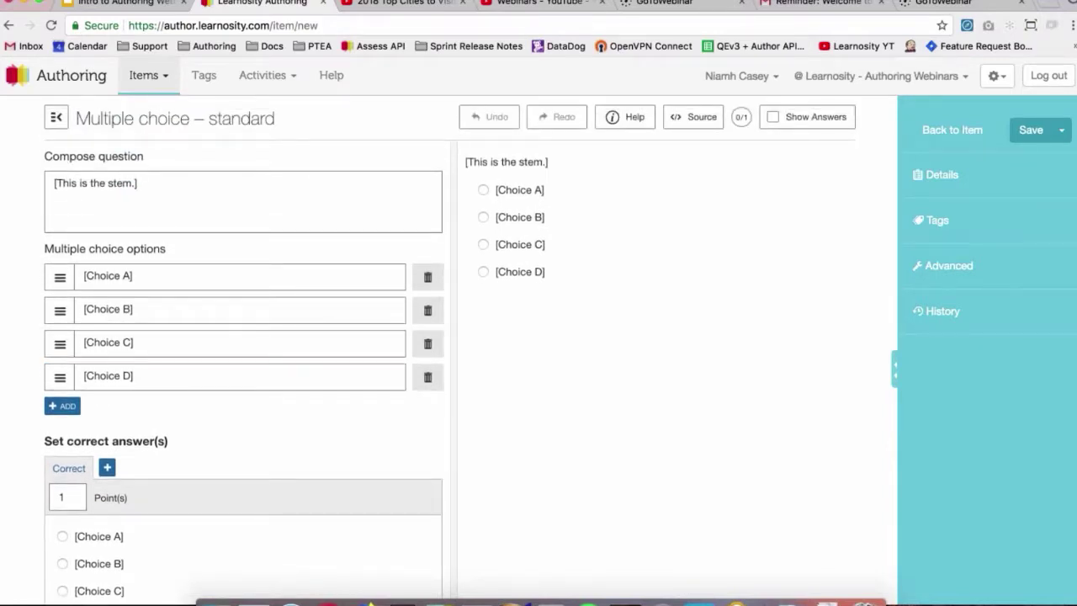
Replace the placeholder stem with "Select all the European cities from the list below."
left_click(172, 199)
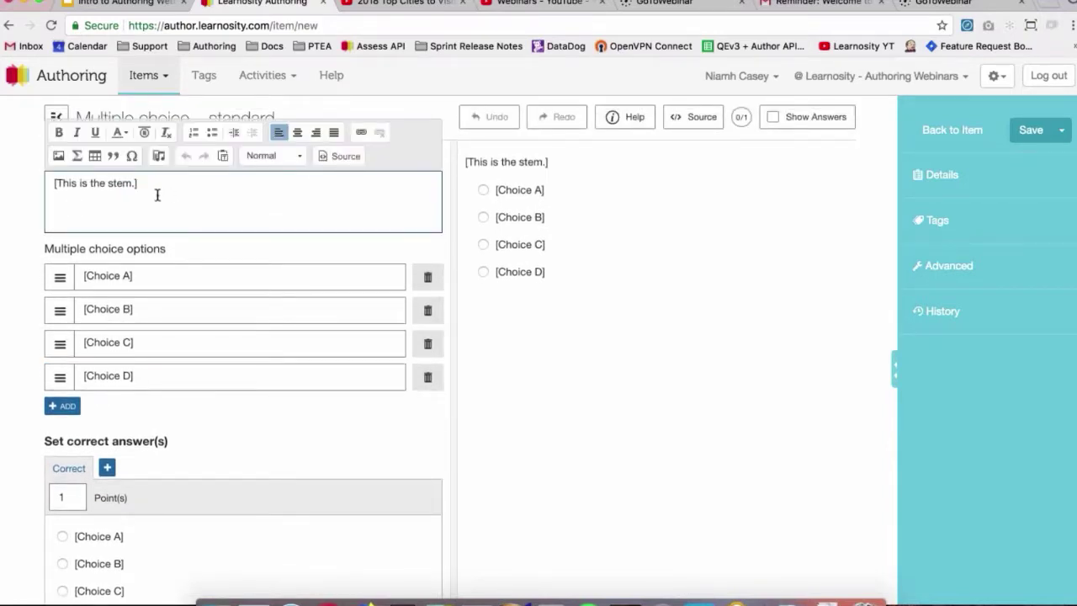
left_click_drag(157, 195, 40, 190)
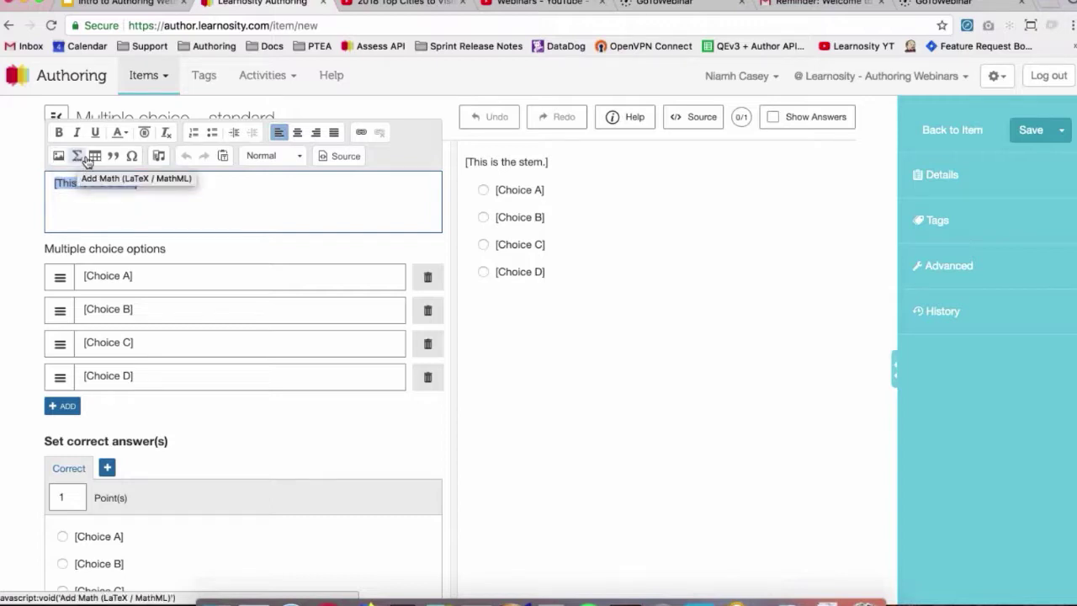
triple_click(146, 191)
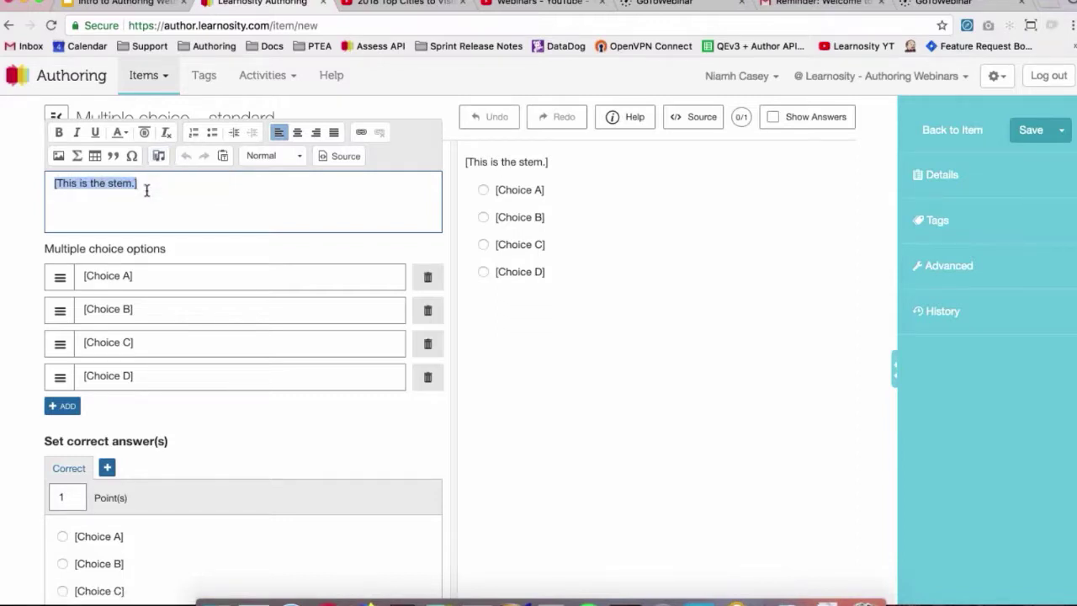
type("Se")
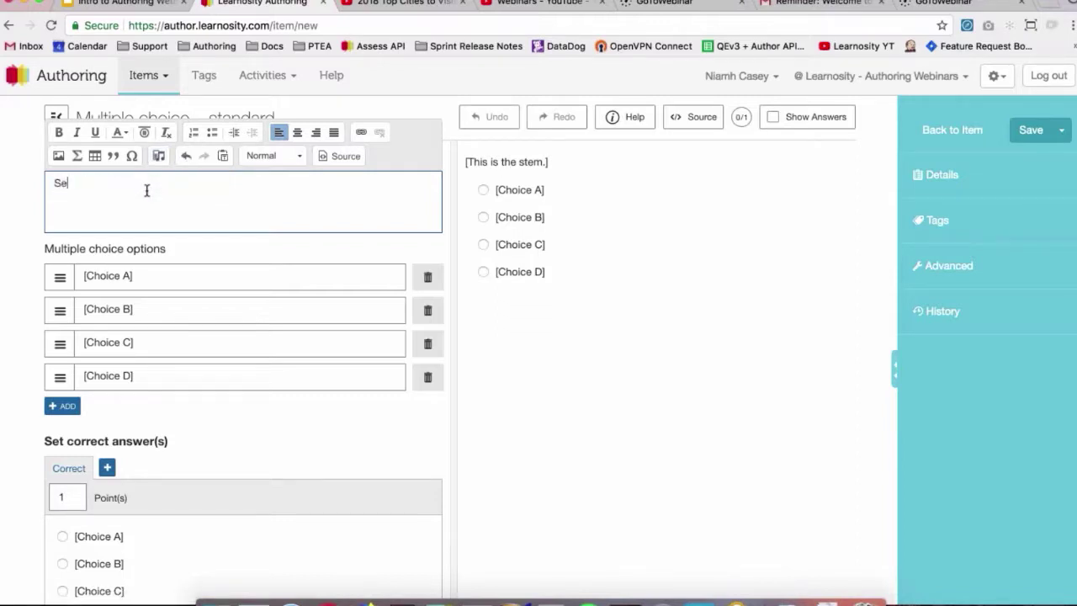
type("lect all the E")
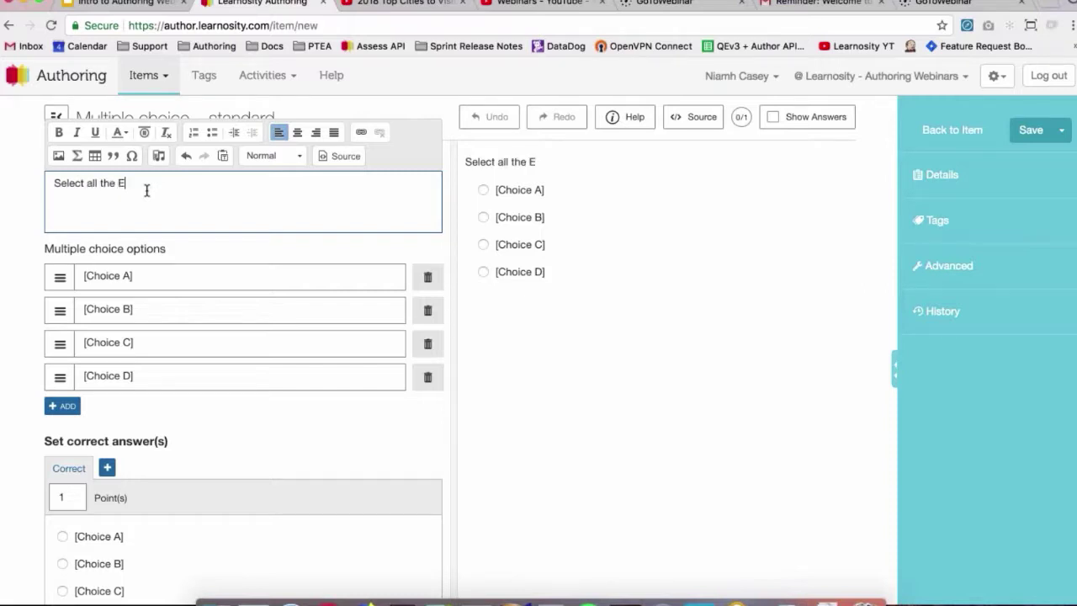
type("uropean cities from the list below.")
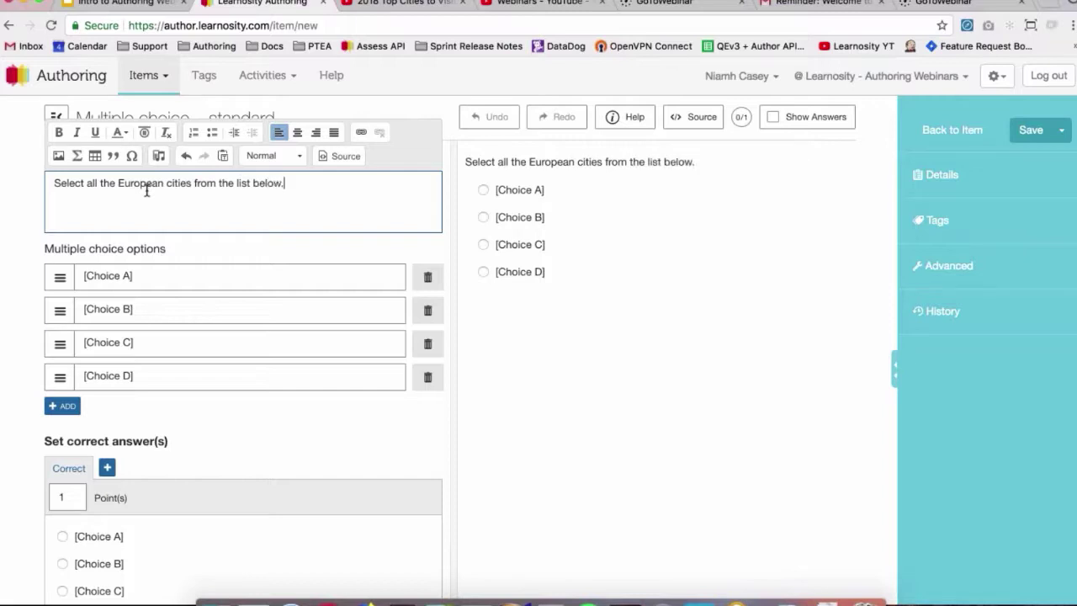
key("Tab")
Set the first multiple choice option to Rome and the second to Paris
left_click(150, 279)
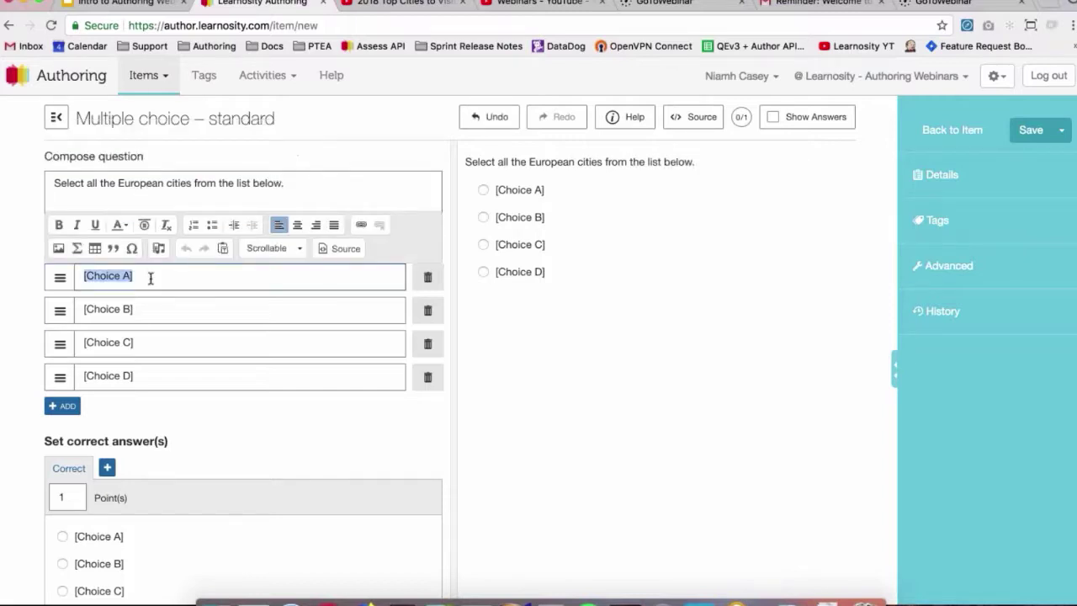
type("Rome")
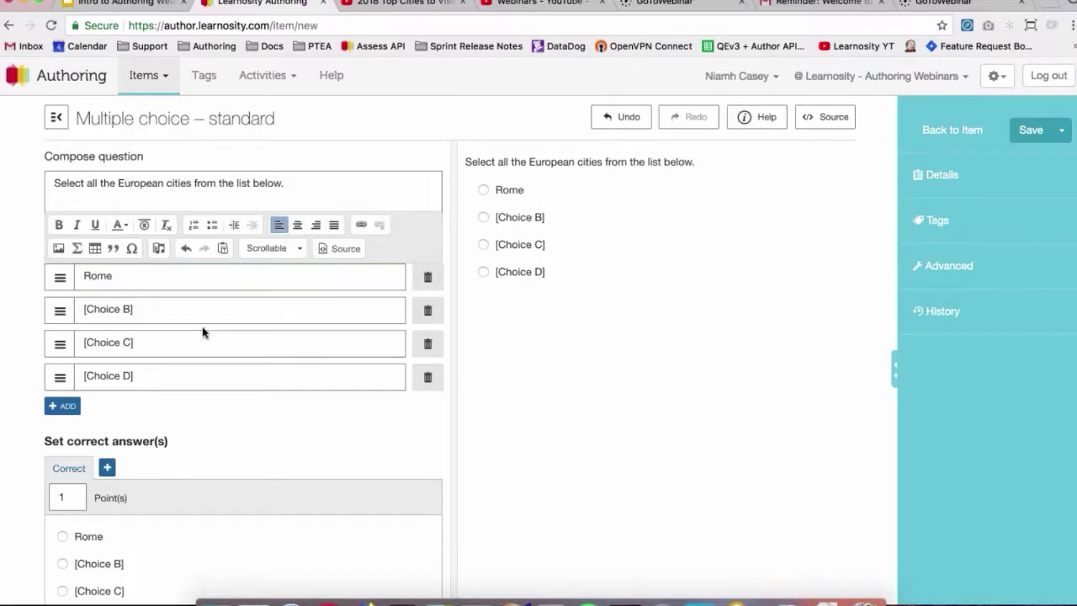
left_click(202, 318)
type("PPari")
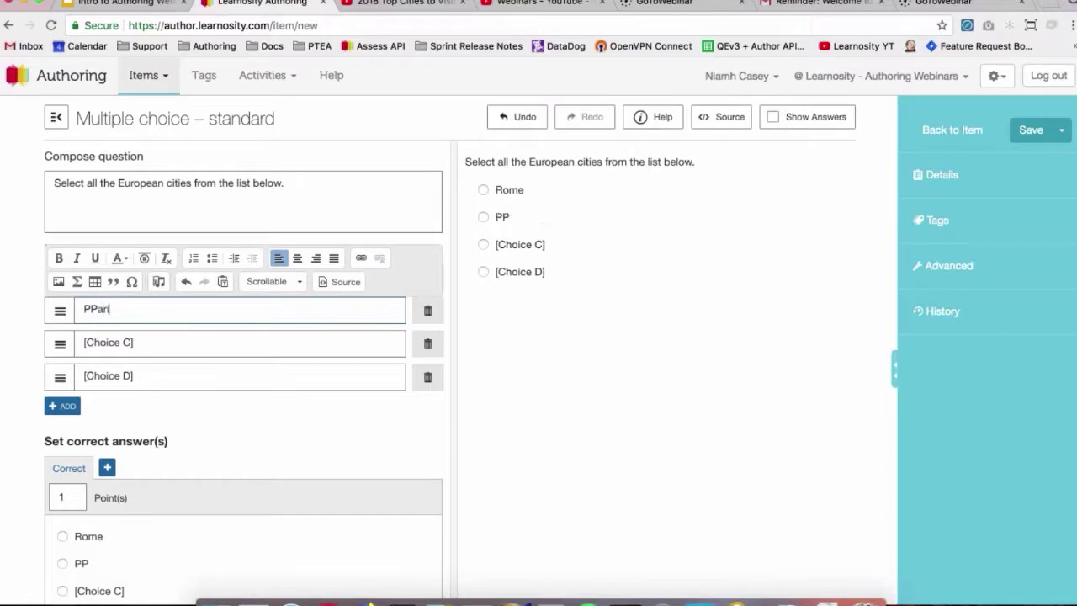
key("BackSpace")
key("BackSpace")
key("BackSpace")
key("BackSpace")
type("ari")
key("BackSpace")
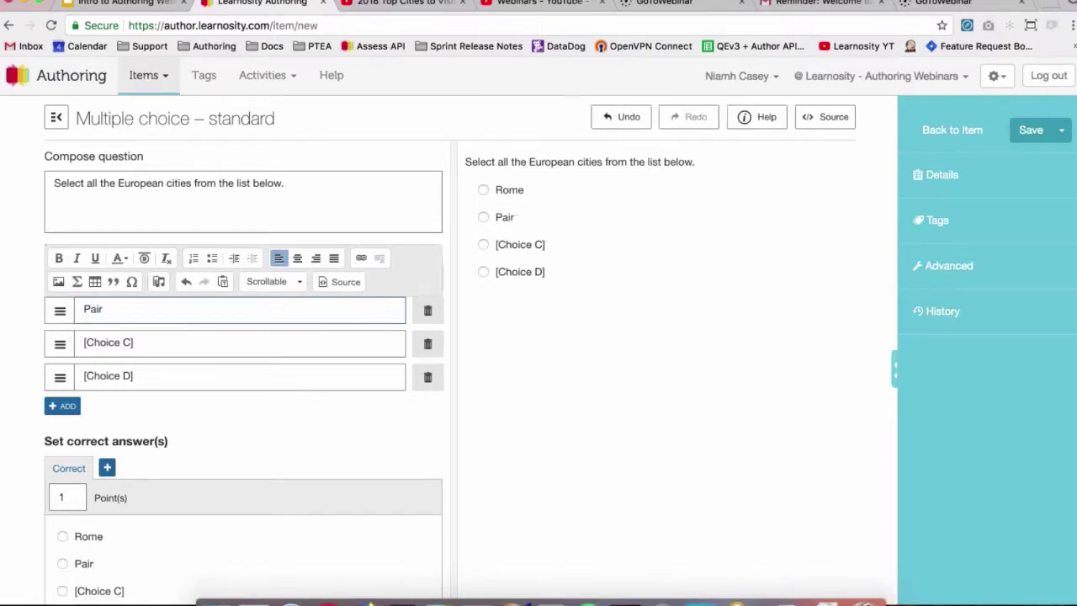
type("is")
Set the third multiple choice option to Sydney and the fourth to Dublin
left_click(175, 341)
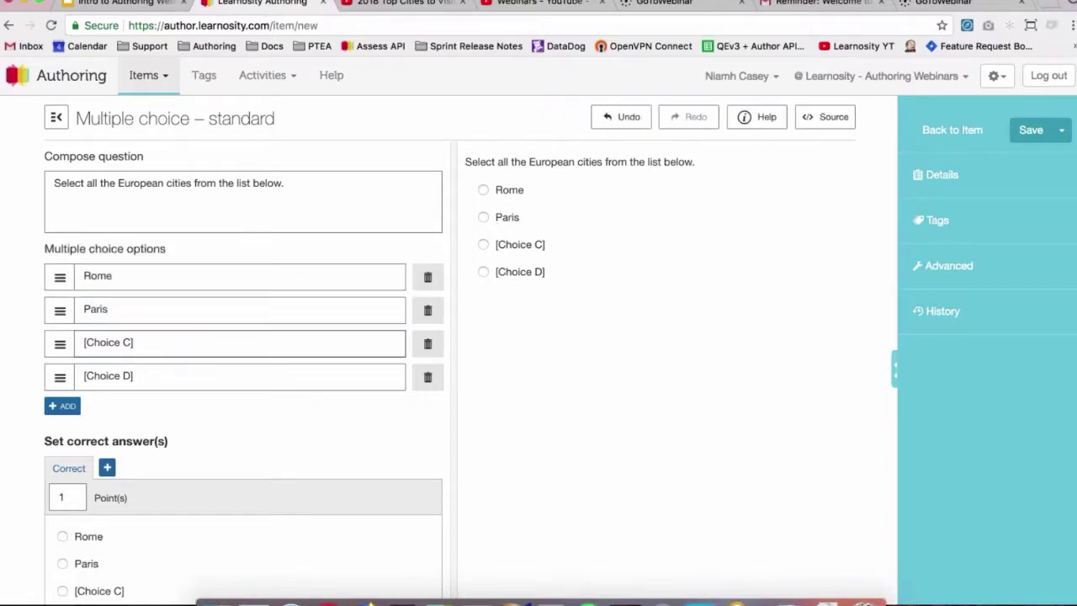
type("Sydney")
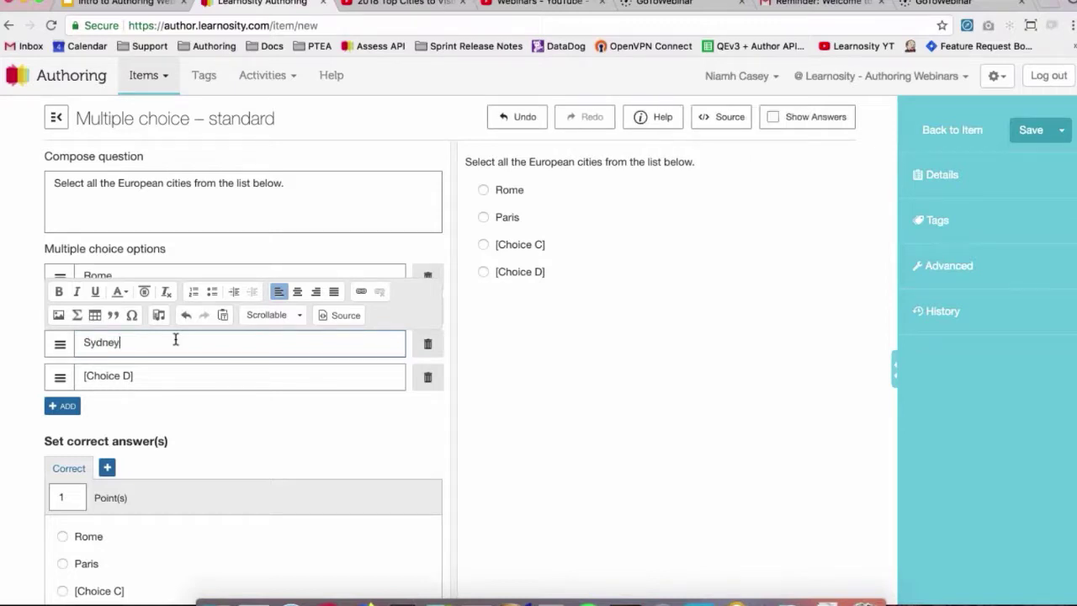
left_click(143, 376)
type("Dublin")
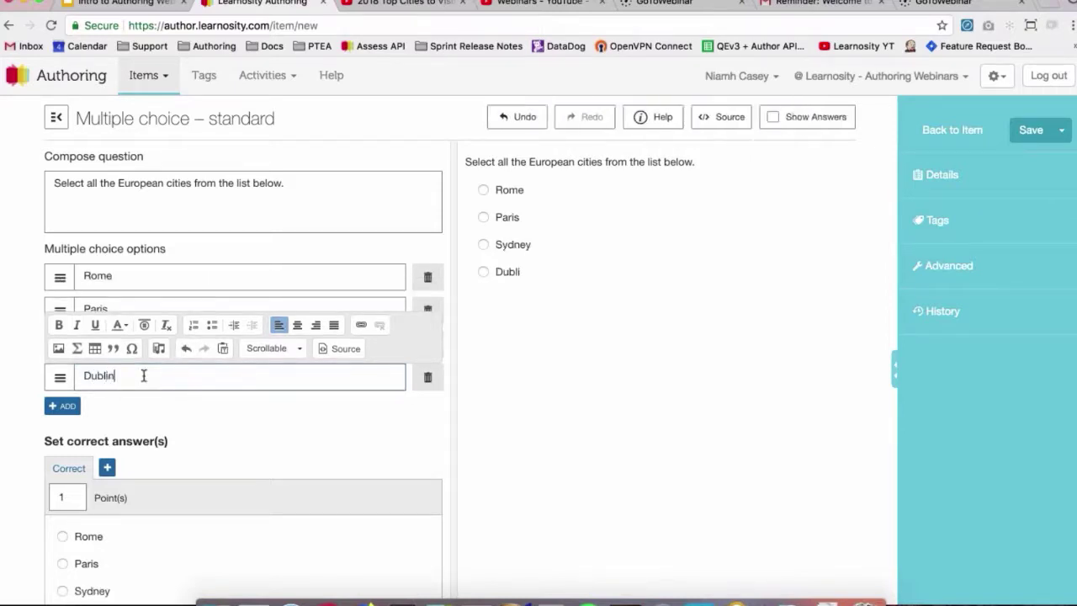
Add a fifth option, New York, and reorder the list so that Paris comes below Sydney
left_click(60, 405)
left_click(105, 408)
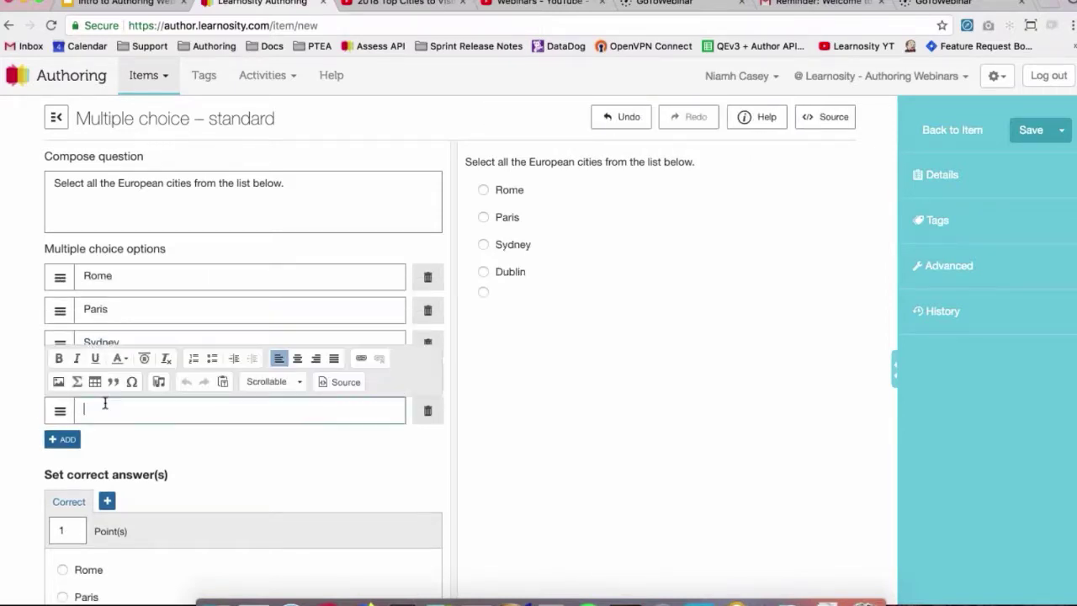
type("New York")
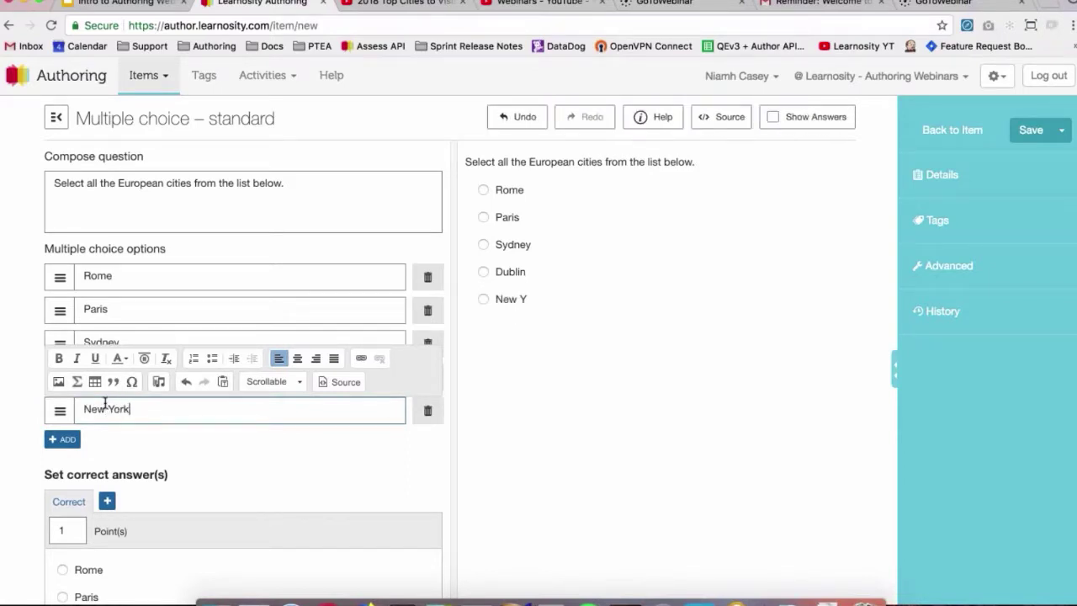
left_click(271, 447)
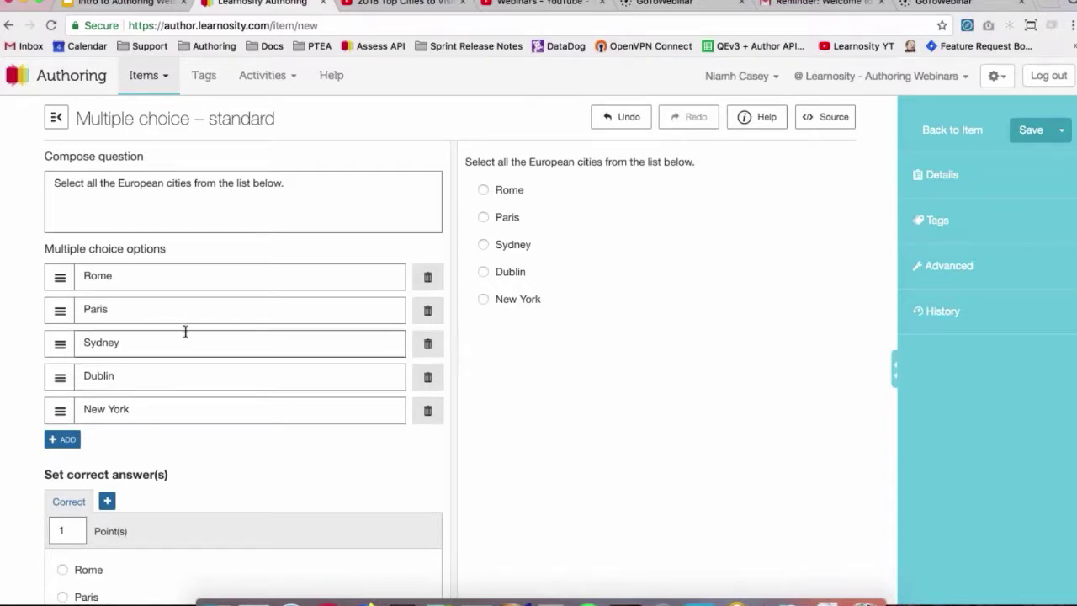
left_click_drag(59, 311, 59, 362)
Try Rome, Sydney and Paris as the single correct answer, and settle on Dublin
scroll(59, 362, "down", 3)
scroll(243, 348, "down", 3)
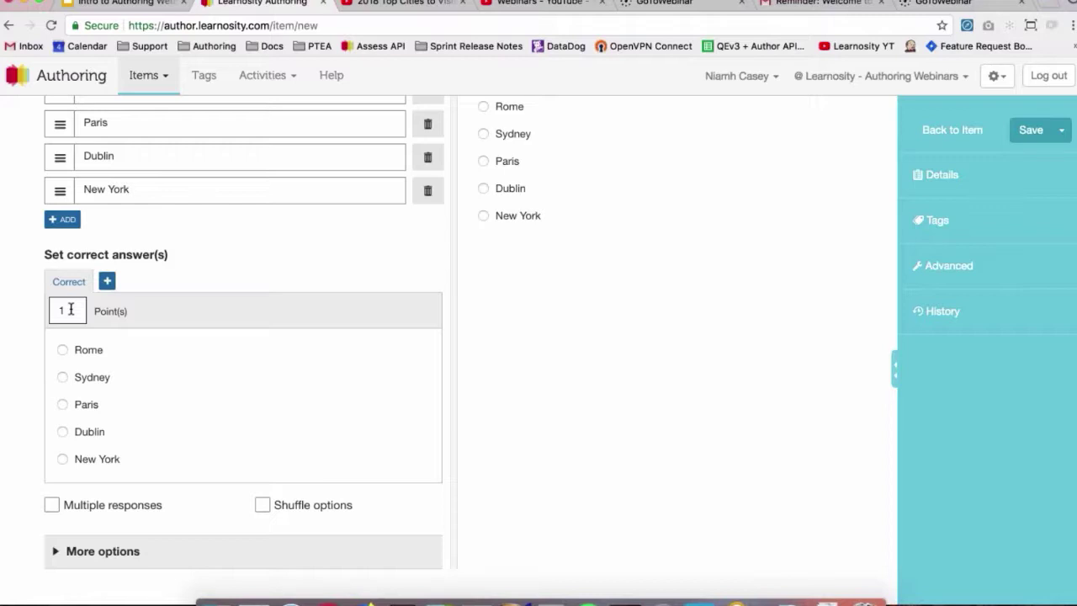
left_click(79, 355)
left_click(82, 380)
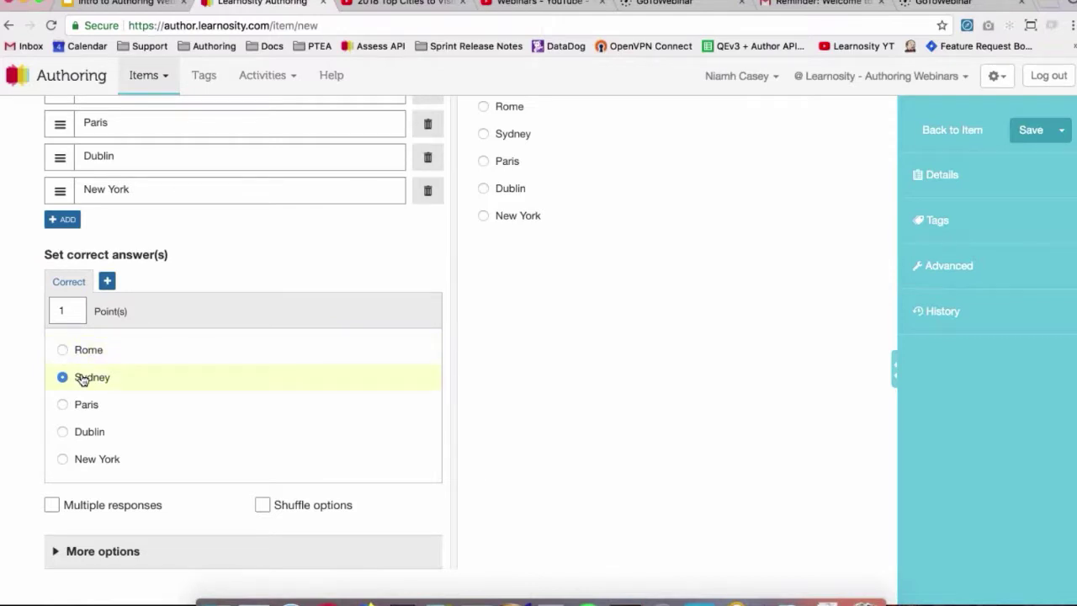
left_click(78, 414)
left_click(77, 441)
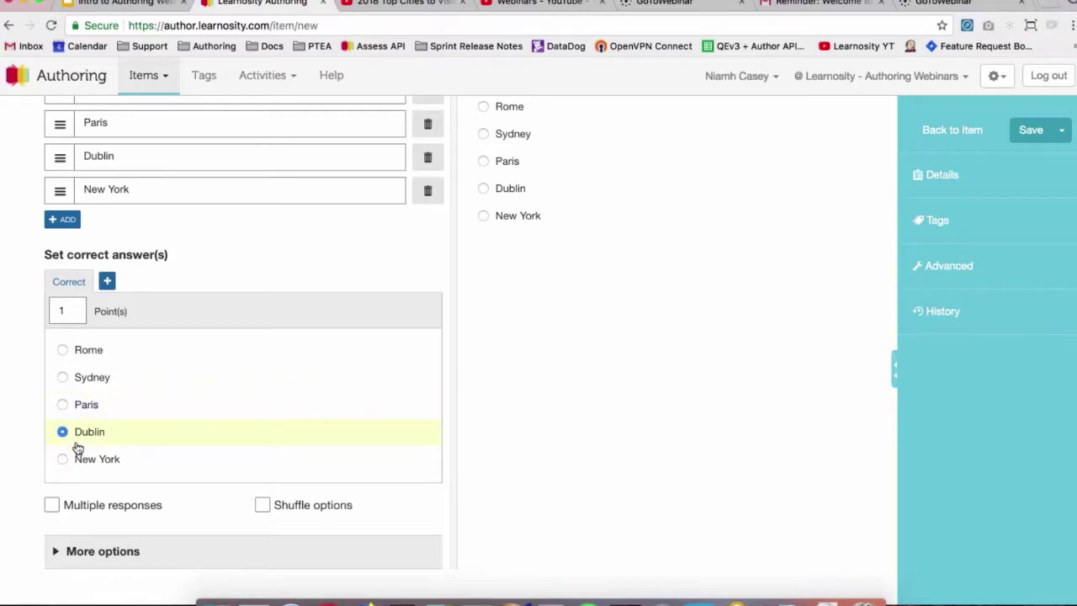
Allow multiple responses and mark Paris and Rome as correct answers alongside Dublin
left_click(53, 505)
left_click(84, 407)
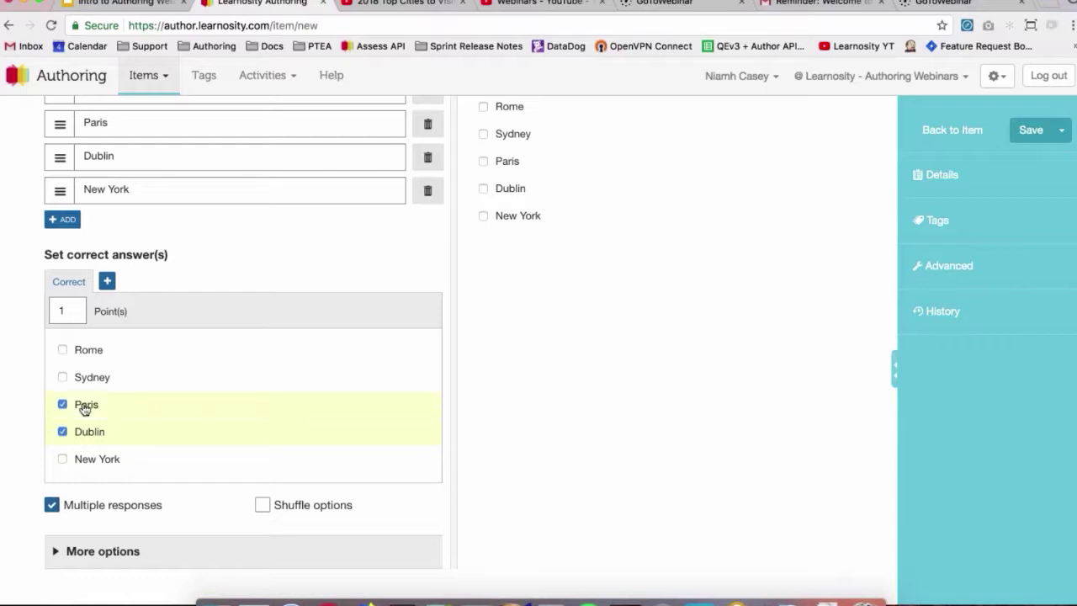
left_click(82, 360)
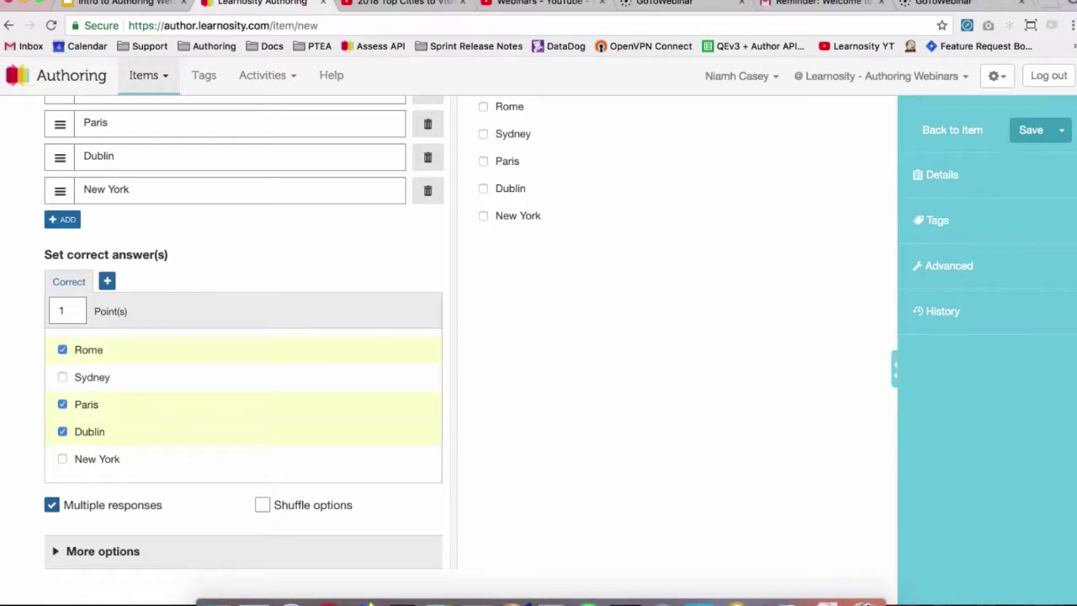
Try shuffling the answer options and turn the shuffling back off
left_click(262, 505)
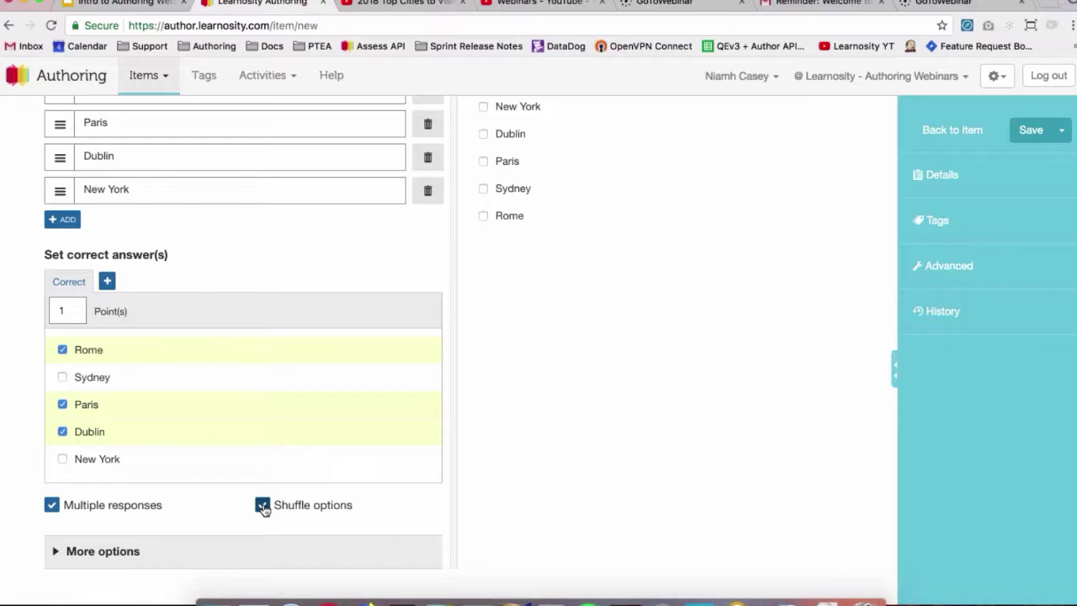
left_click(263, 506)
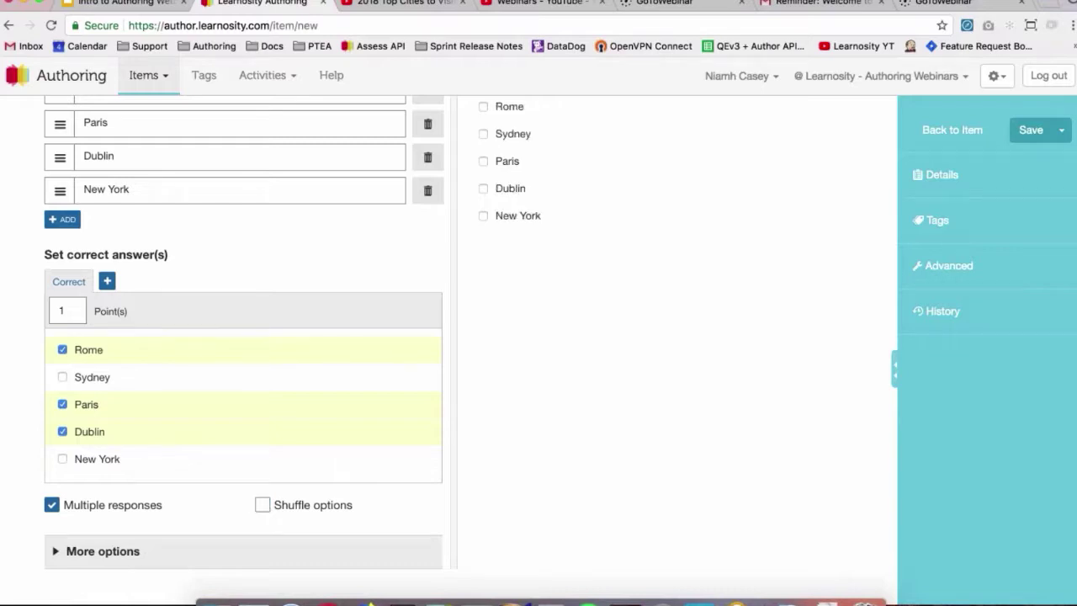
Expand the question's additional options to bring up the scoring settings
left_click(118, 553)
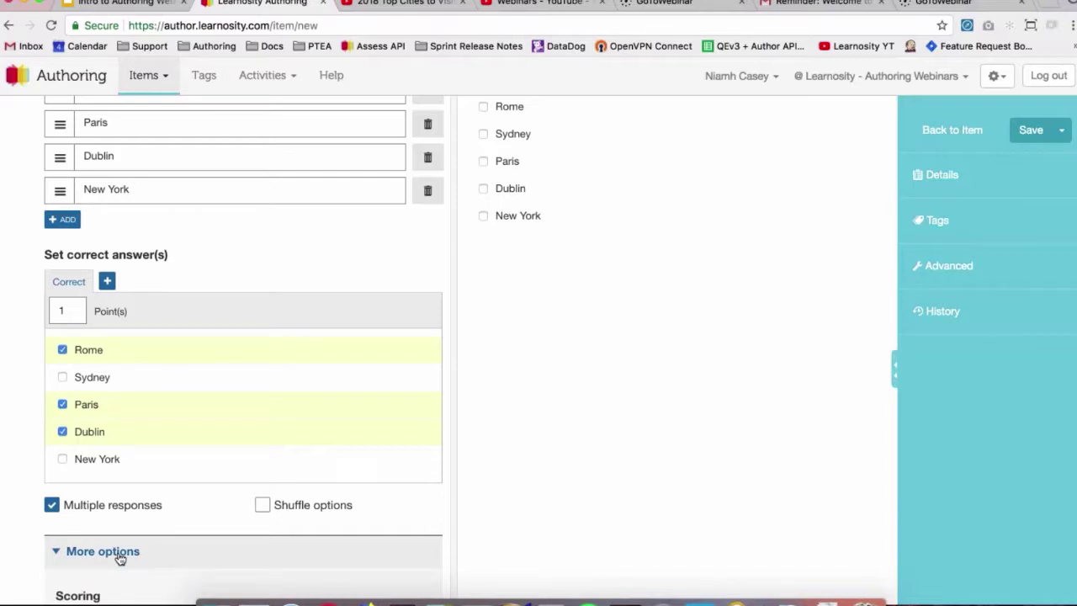
scroll(120, 558, "down", 8)
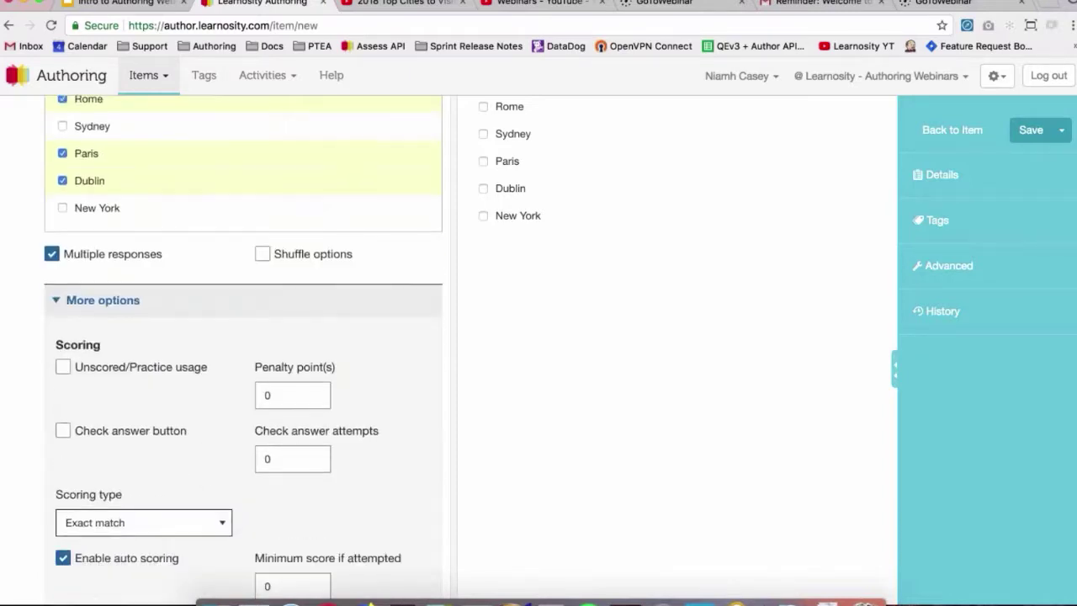
scroll(244, 350, "up", 1)
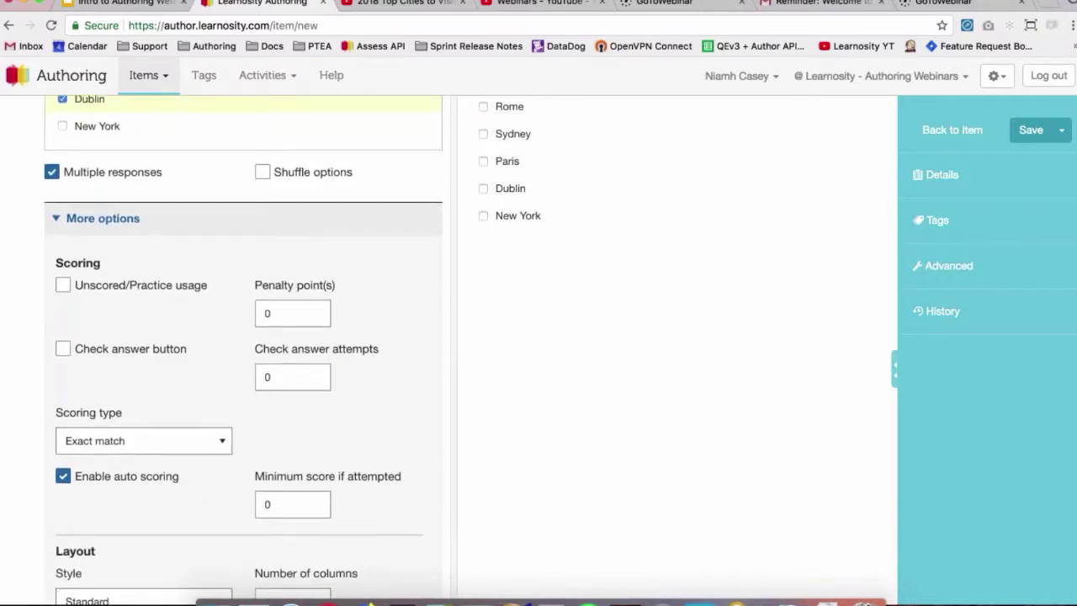
Try the Unscored/Practice usage setting, check the points field of the correct answer, and turn the setting back off
left_click(83, 291)
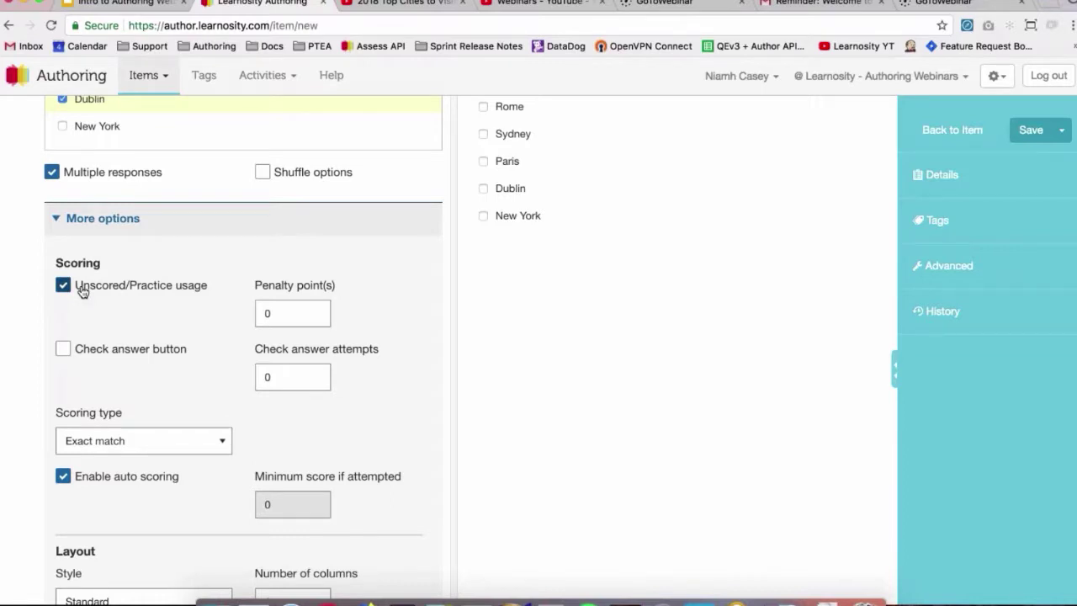
scroll(82, 291, "up", 10)
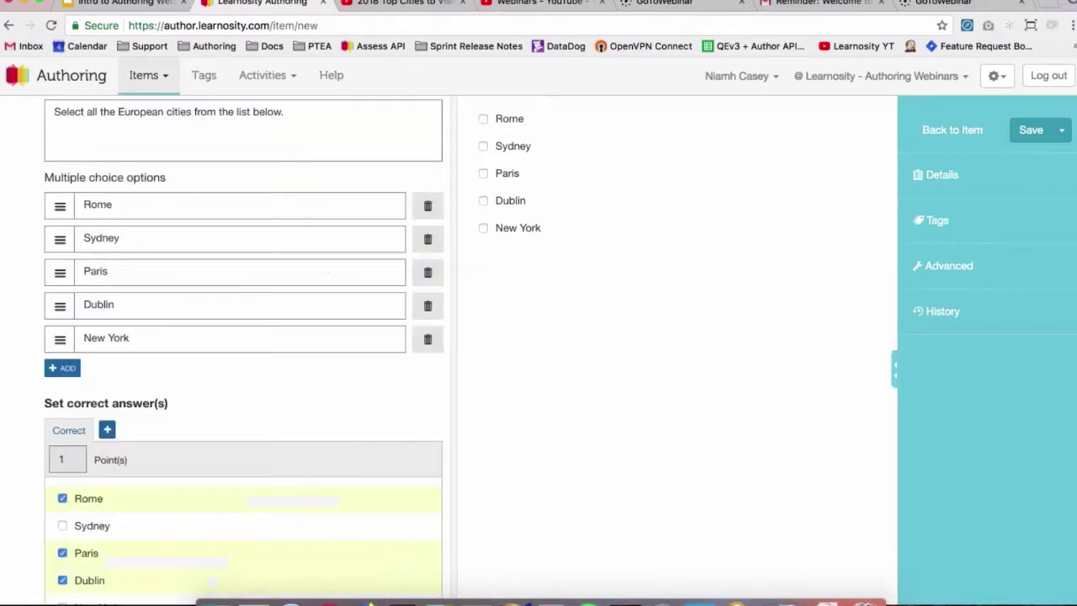
scroll(83, 291, "down", 5)
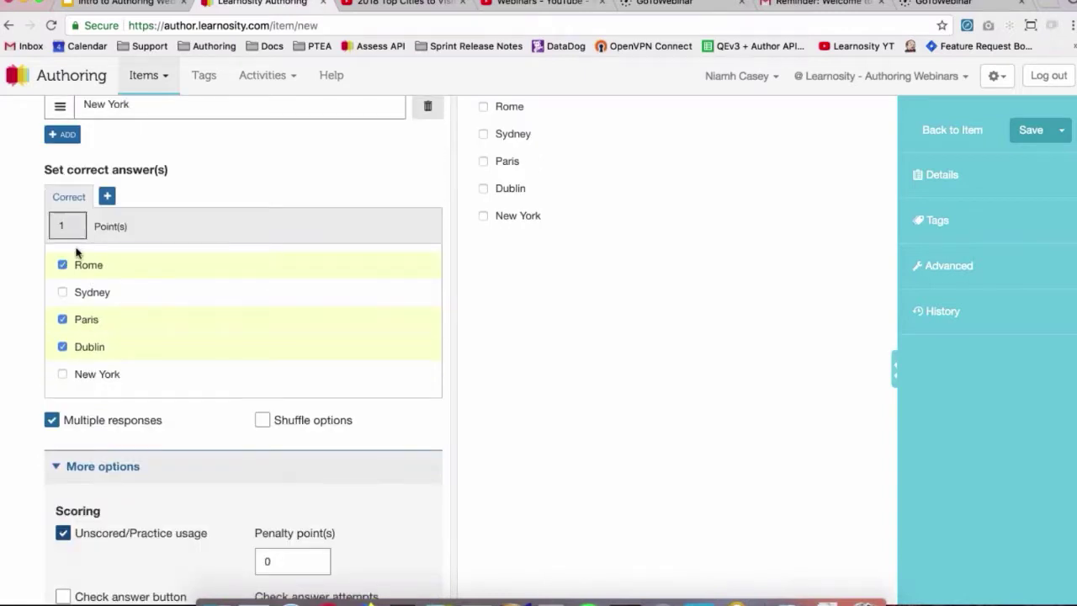
scroll(244, 349, "down", 3)
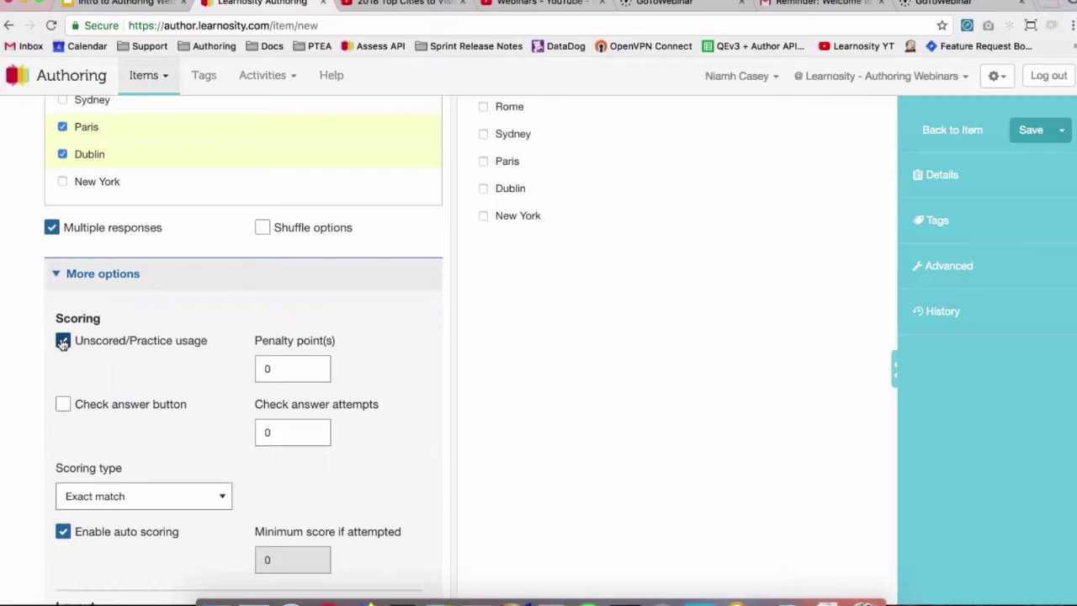
left_click(63, 341)
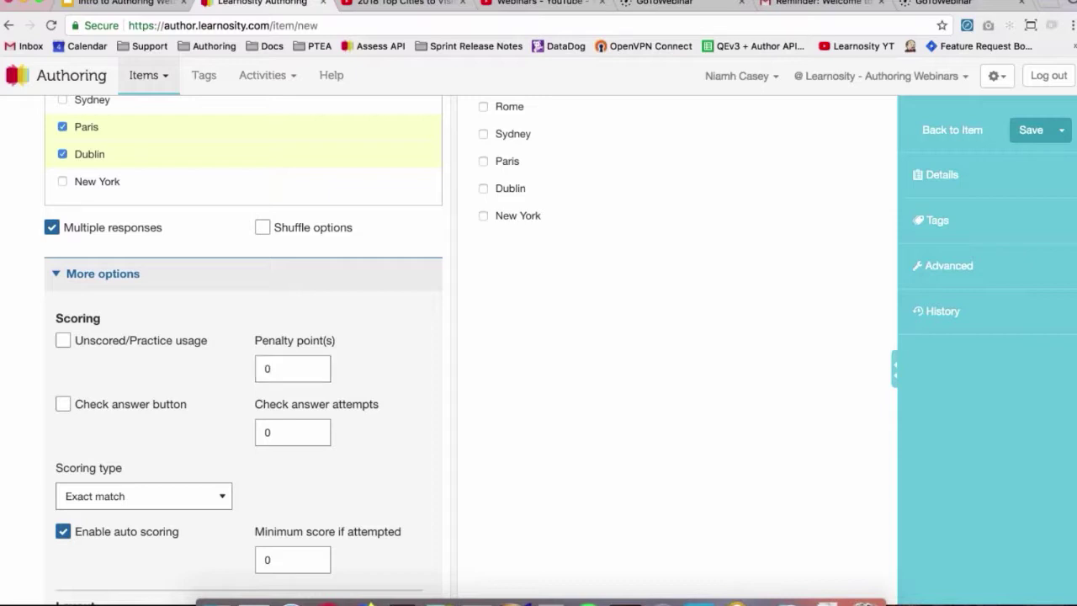
Enable the Check answer button in the question's scoring settings
scroll(211, 358, "down", 2)
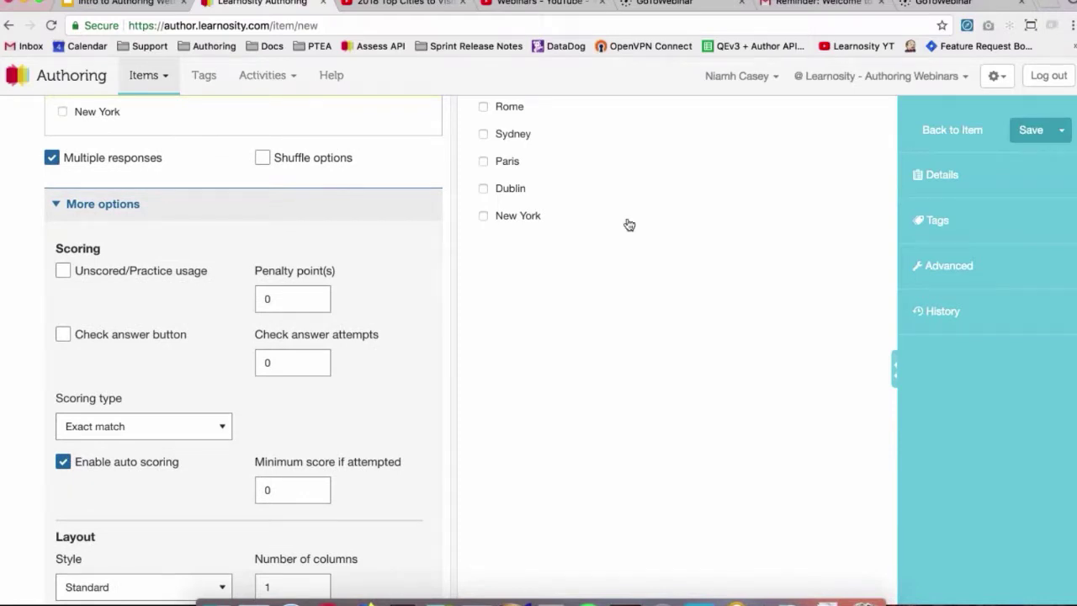
left_click(266, 299)
left_click(126, 337)
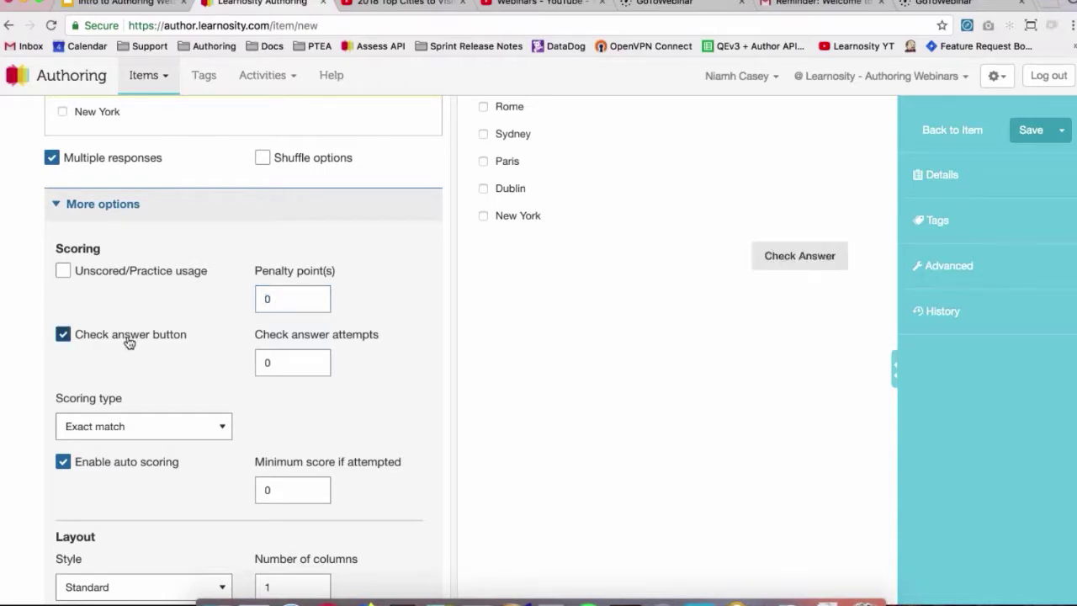
Test the question preview by selecting Rome, Sydney and Paris and checking the answer
left_click(815, 250)
scroll(630, 255, "up", 10)
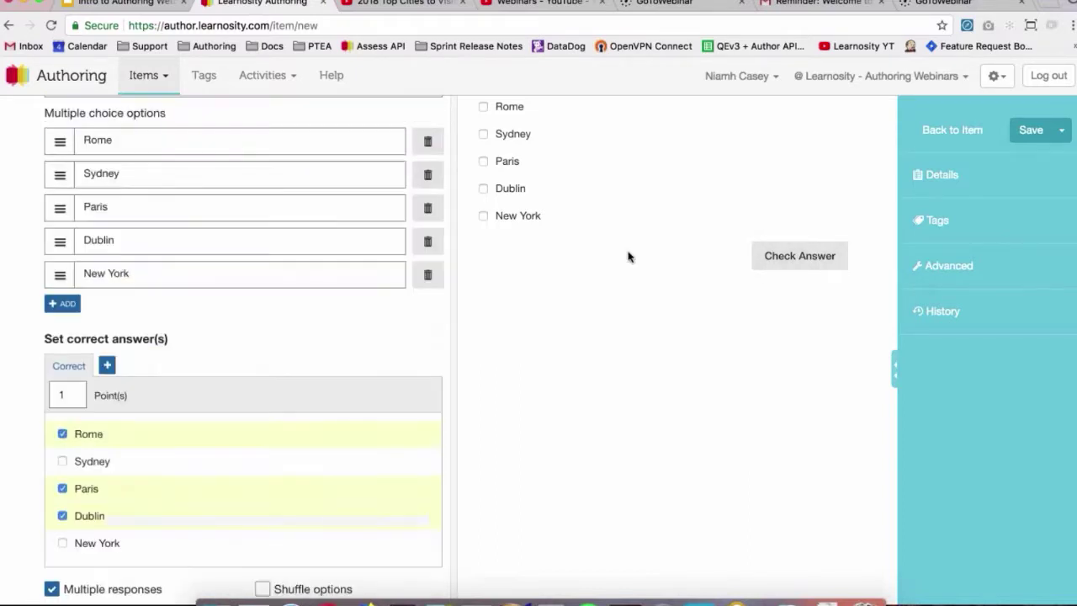
left_click(510, 207)
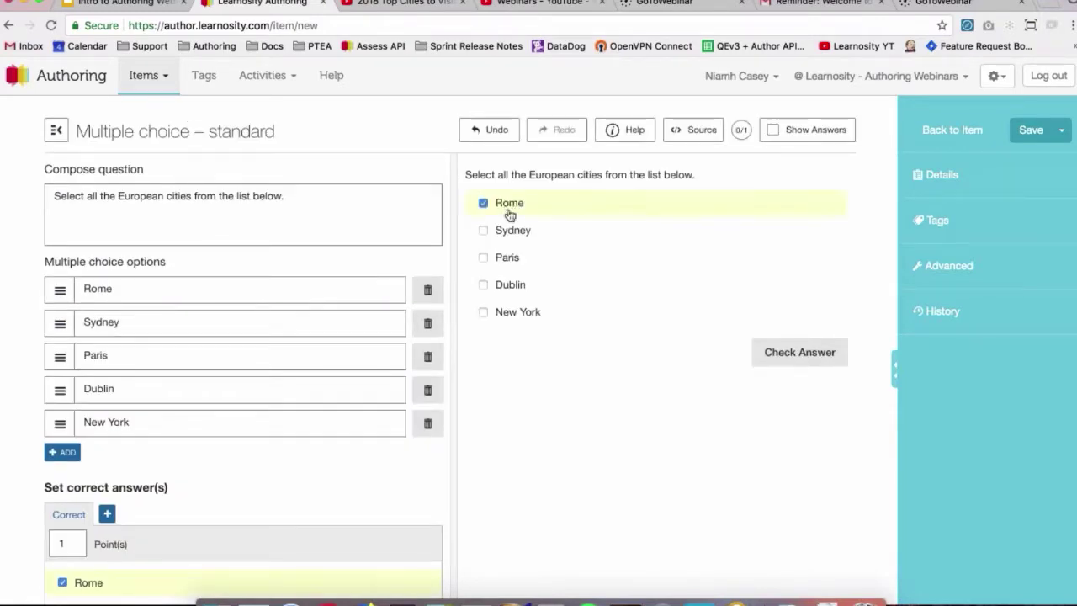
left_click(509, 230)
left_click(508, 263)
left_click(829, 357)
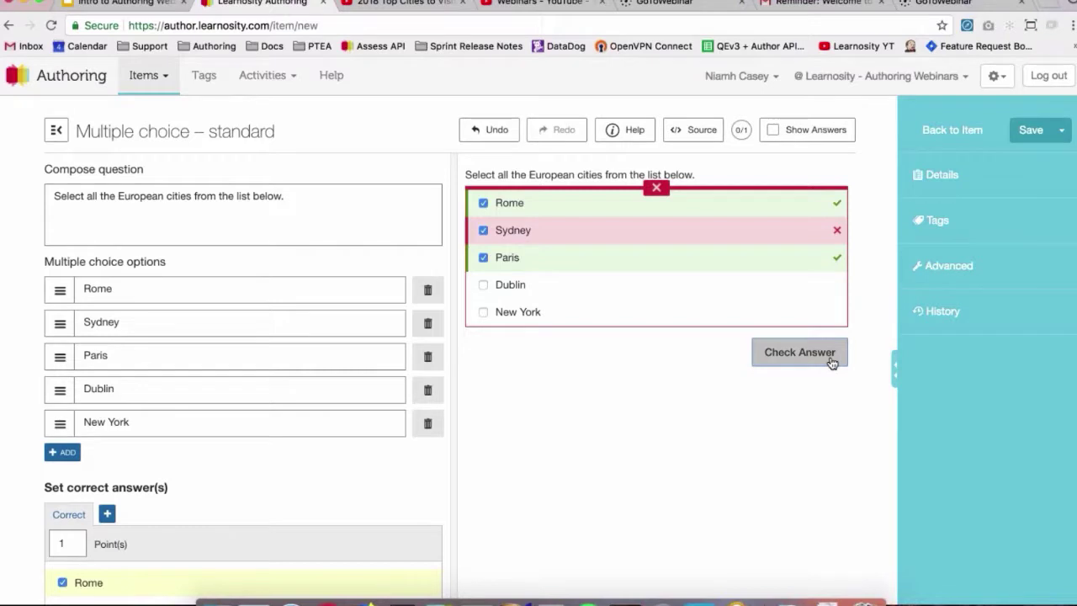
Set the number of check answer attempts to 1
scroll(785, 371, "down", 5)
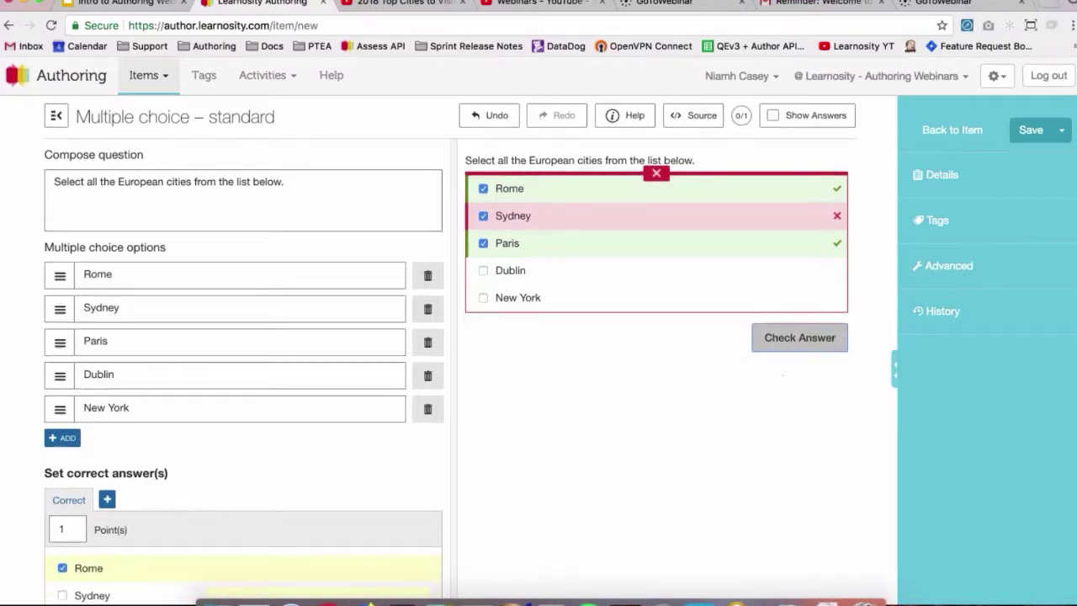
scroll(280, 314, "down", 15)
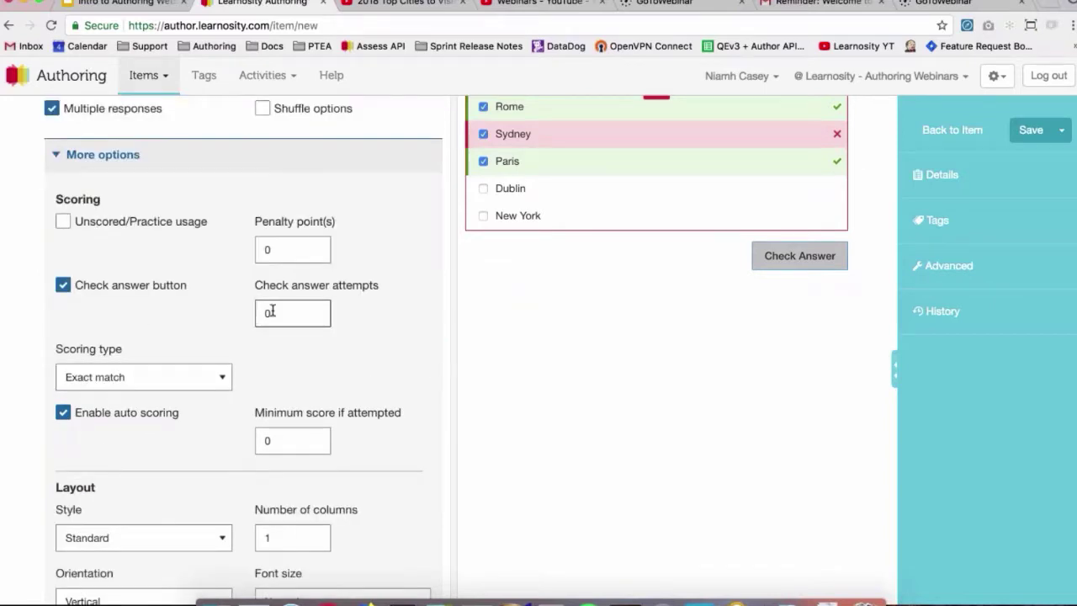
left_click(268, 313)
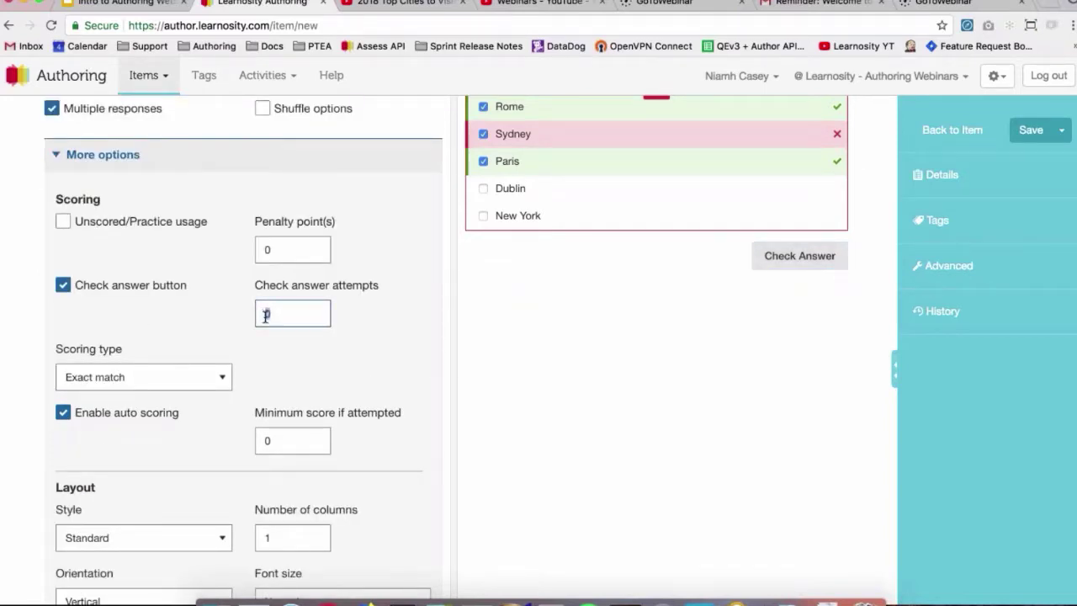
type("1")
left_click(655, 372)
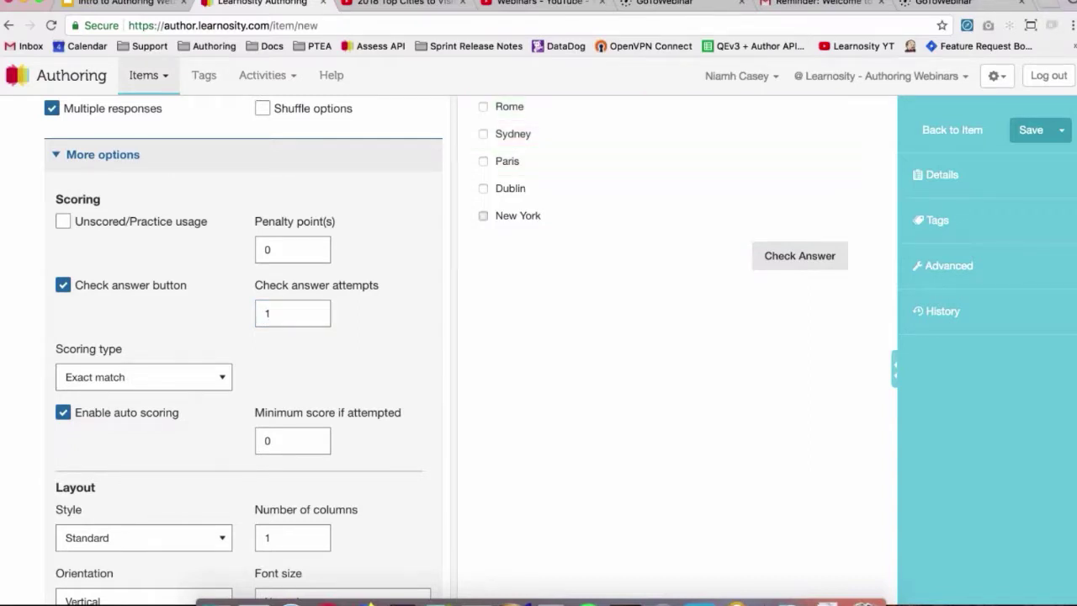
Test the attempt limit in the preview by checking New York as the answer and also selecting Dublin
left_click(559, 217)
left_click(799, 255)
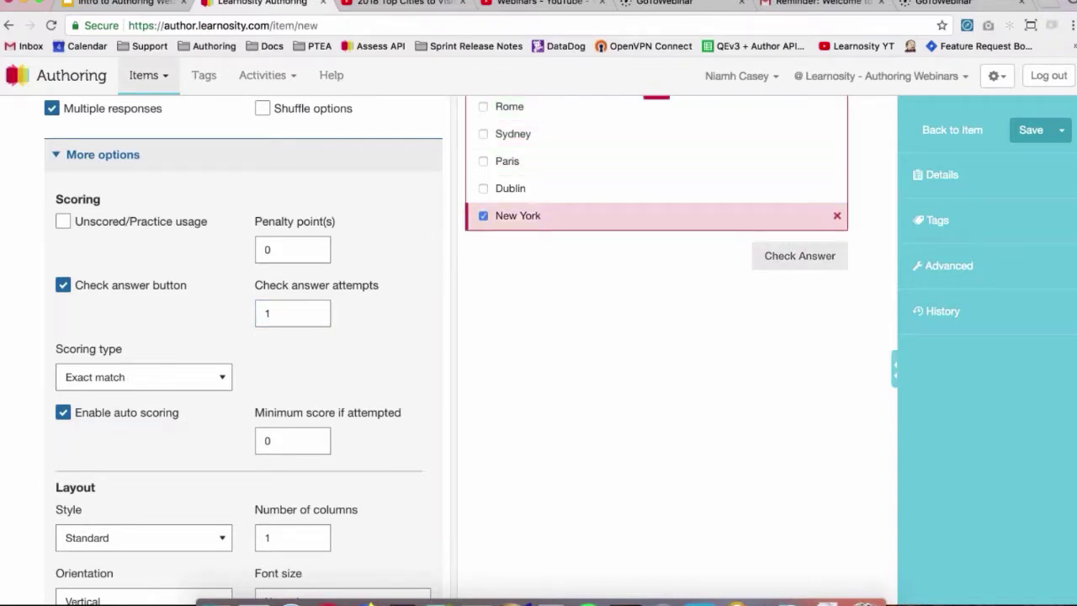
left_click(484, 189)
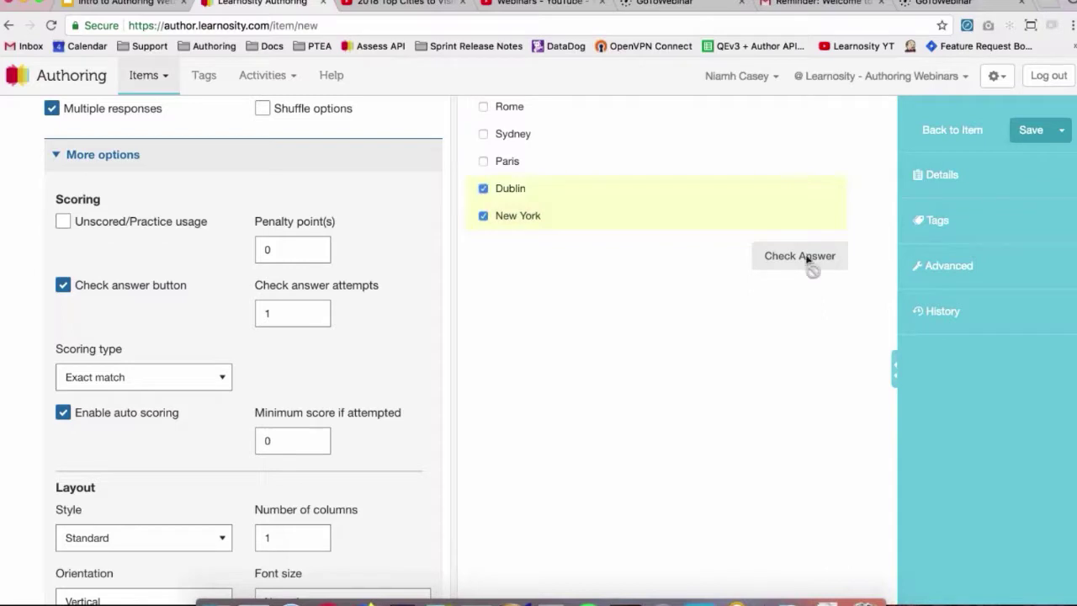
Review the available scoring types while keeping Exact match
scroll(143, 336, "down", 2)
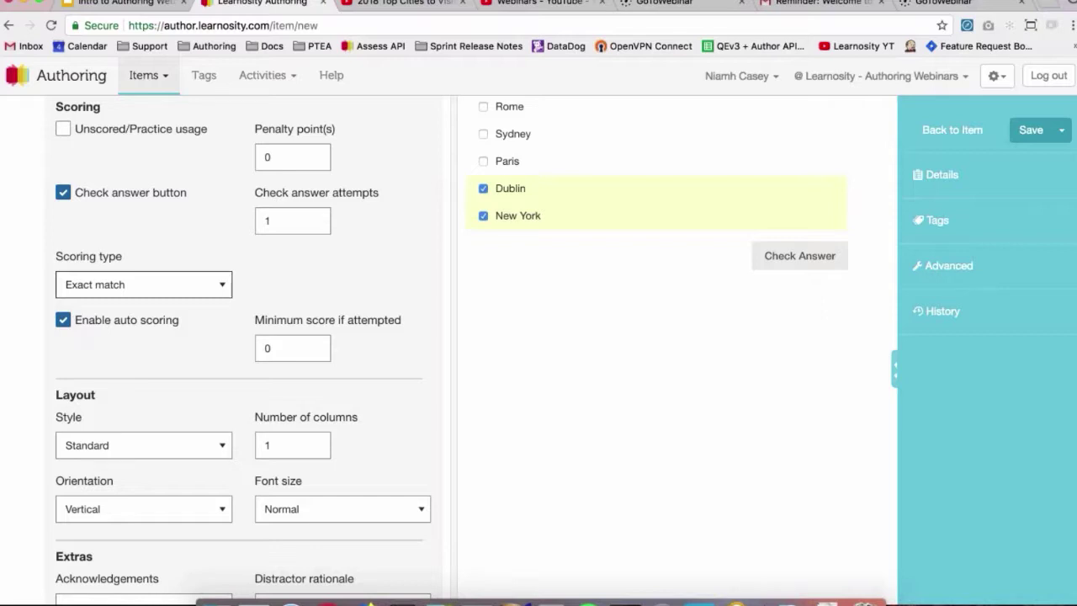
left_click(207, 284)
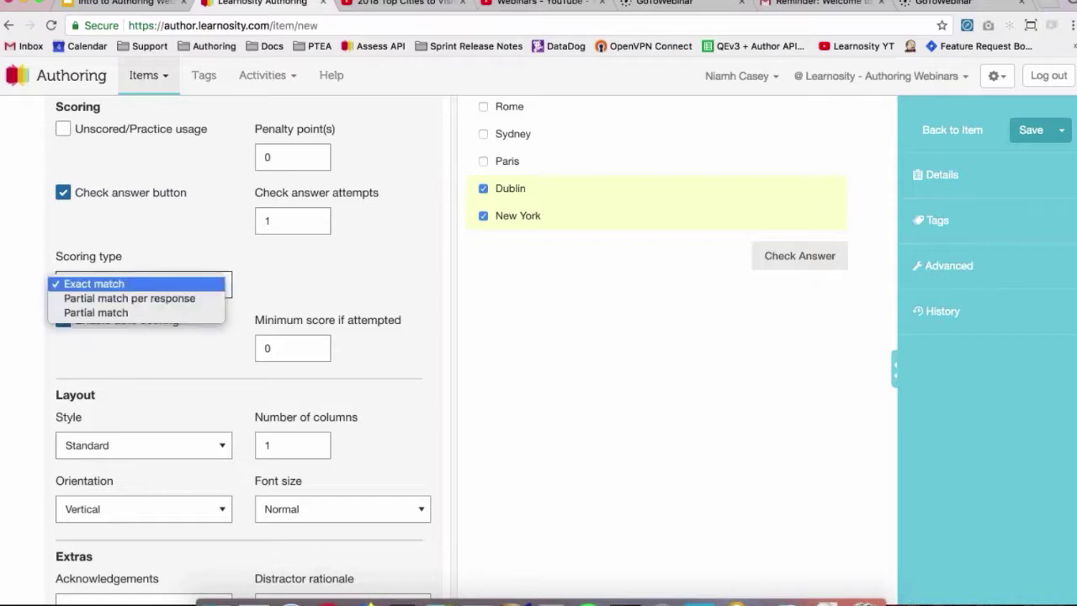
left_click(200, 261)
Test exact match scoring in the preview by selecting Rome and Paris, clearing New York, and toggling Dublin and New York
scroll(312, 286, "up", 10)
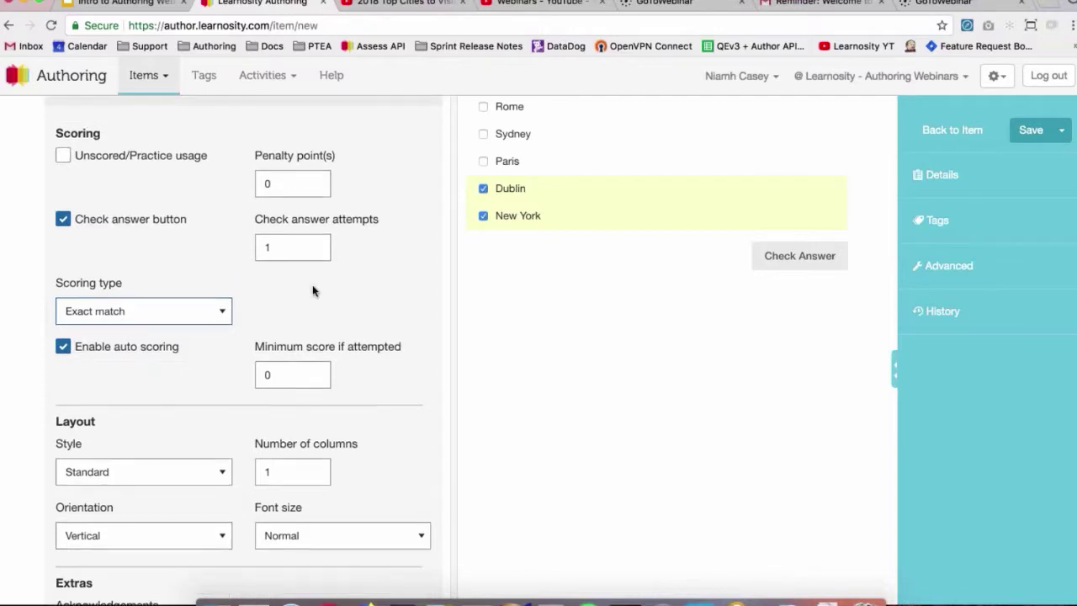
scroll(71, 286, "up", 2)
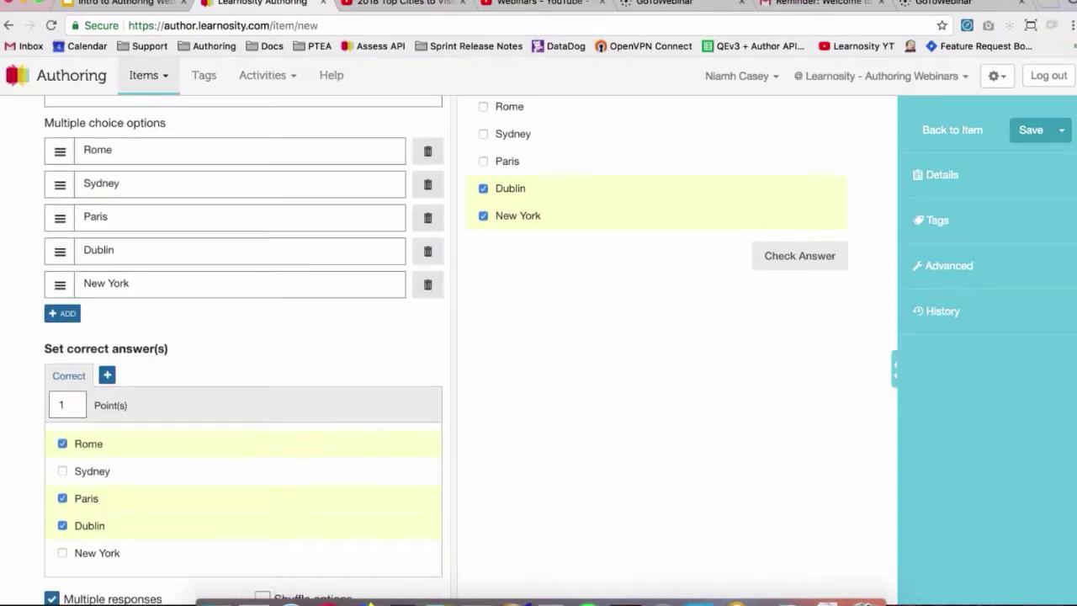
scroll(544, 265, "up", 3)
scroll(509, 203, "up", 1)
left_click(509, 203)
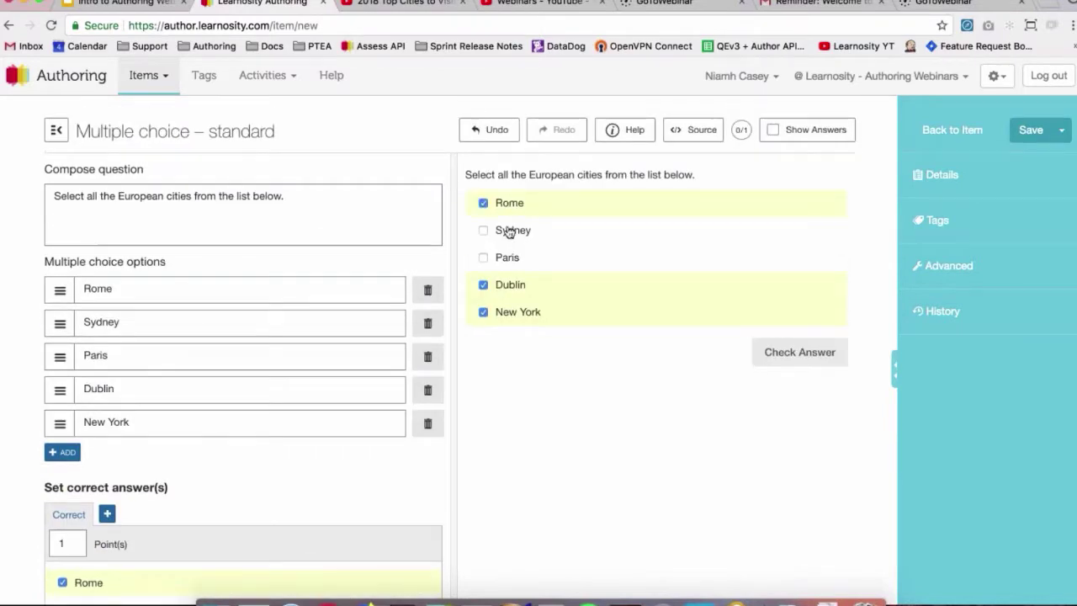
left_click(501, 258)
left_click(496, 313)
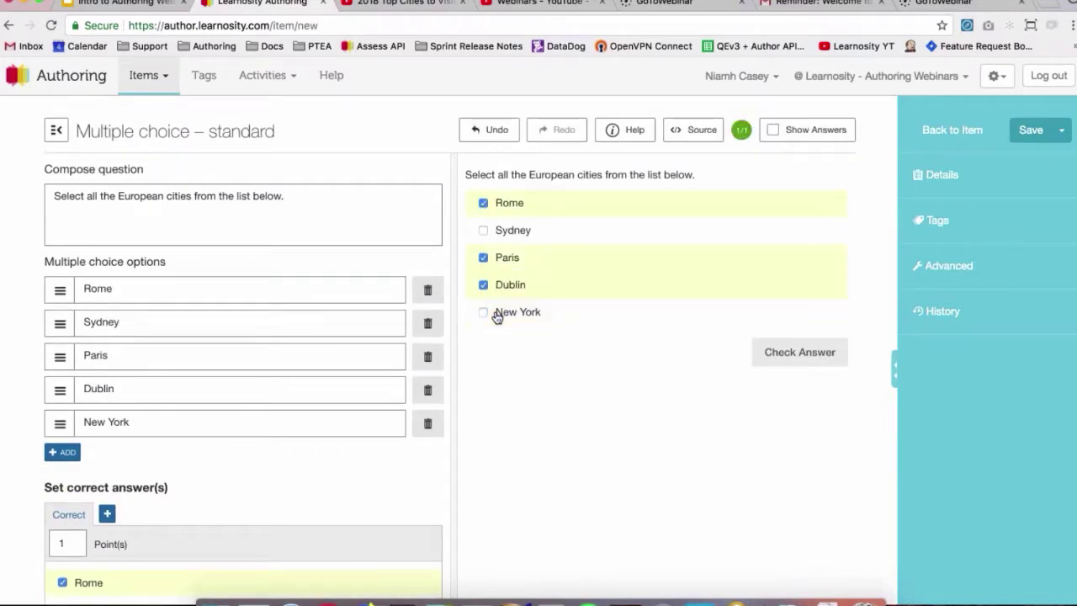
left_click(491, 289)
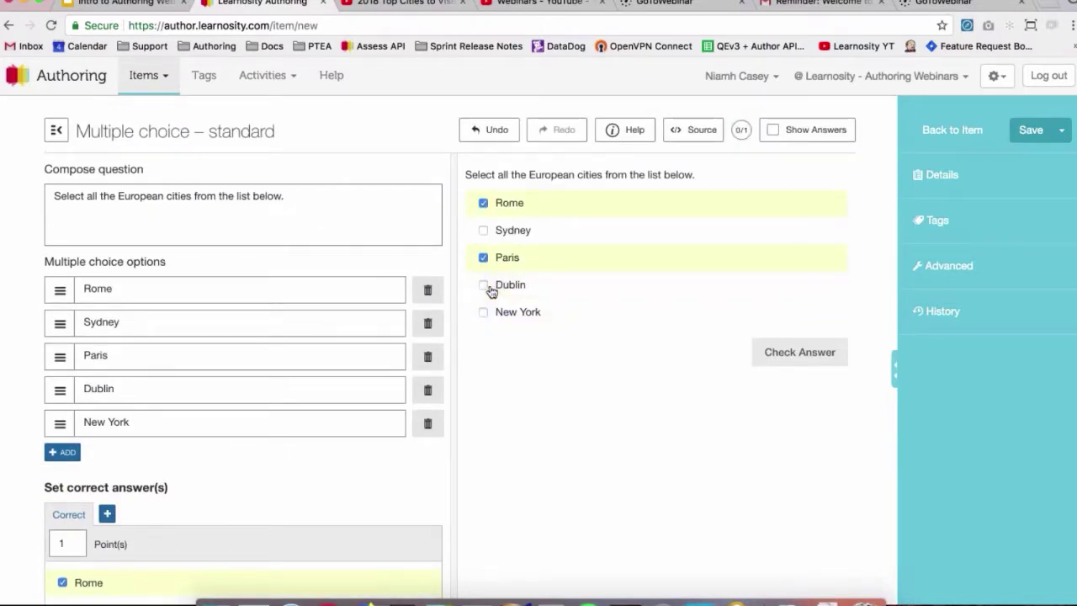
left_click(485, 313)
left_click(484, 313)
left_click(484, 285)
Set the scoring type to Partial match per response
scroll(139, 417, "down", 10)
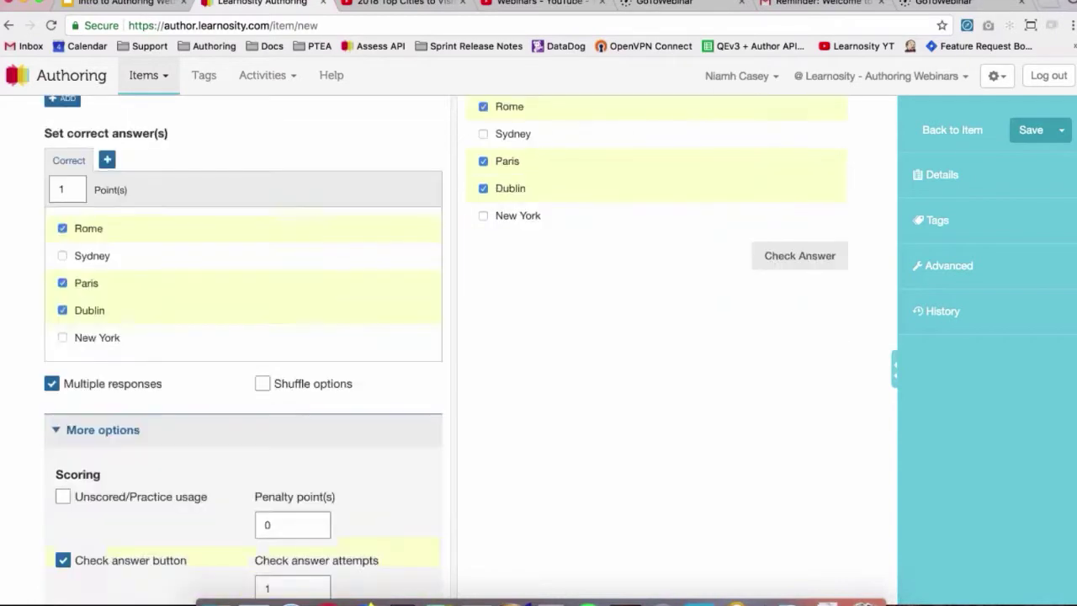
left_click(139, 417)
left_click(130, 432)
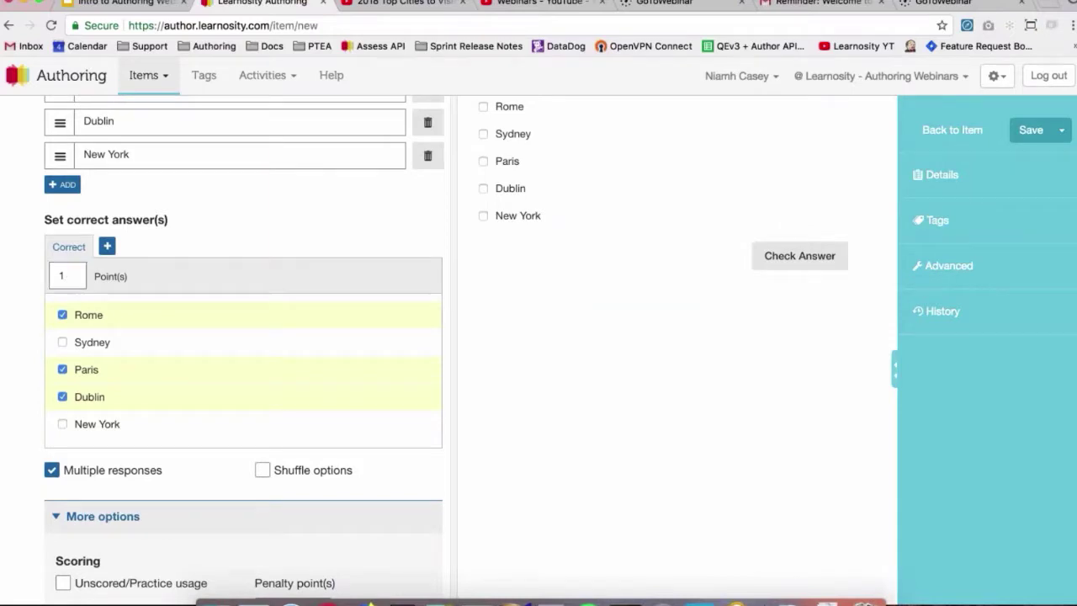
Test partial match per response scoring by selecting Rome, Paris and Dublin in the preview, and return to the scoring settings
scroll(436, 290, "up", 2)
scroll(437, 290, "up", 4)
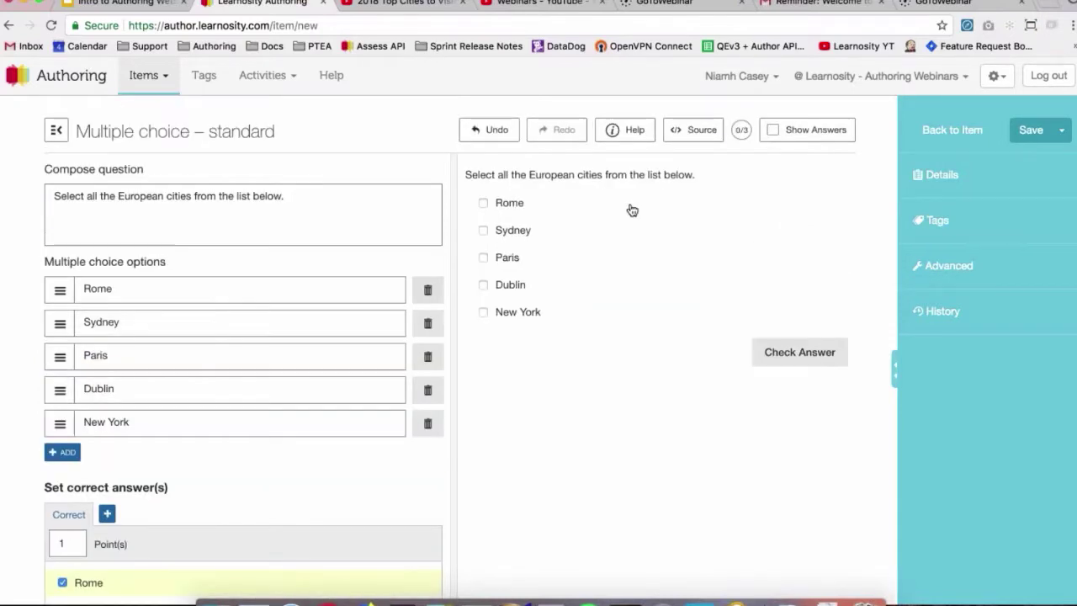
left_click(505, 205)
left_click(502, 257)
left_click(498, 288)
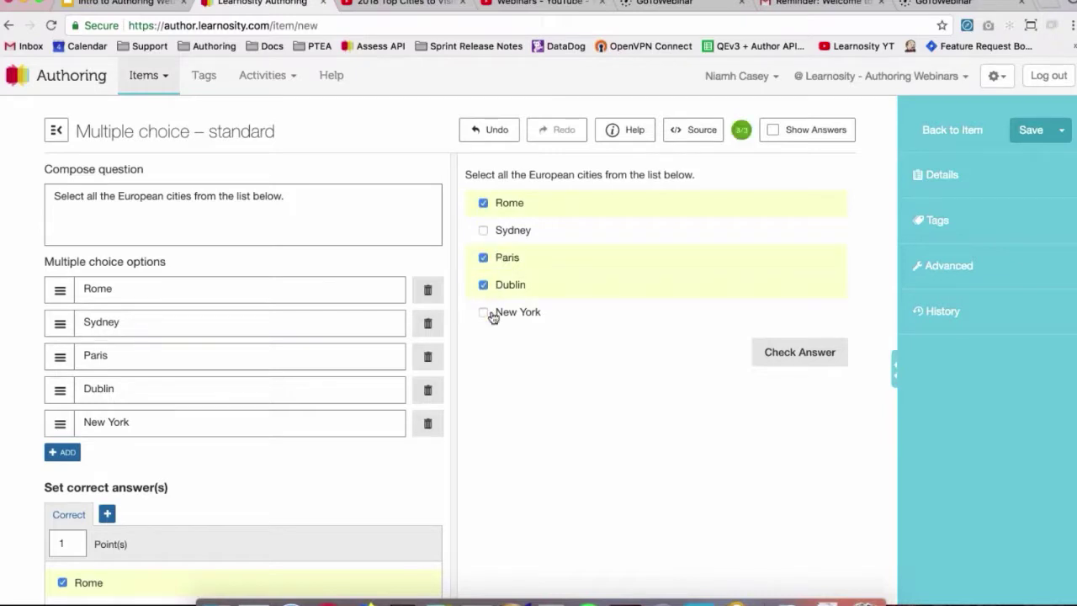
scroll(480, 401, "down", 5)
scroll(480, 402, "down", 8)
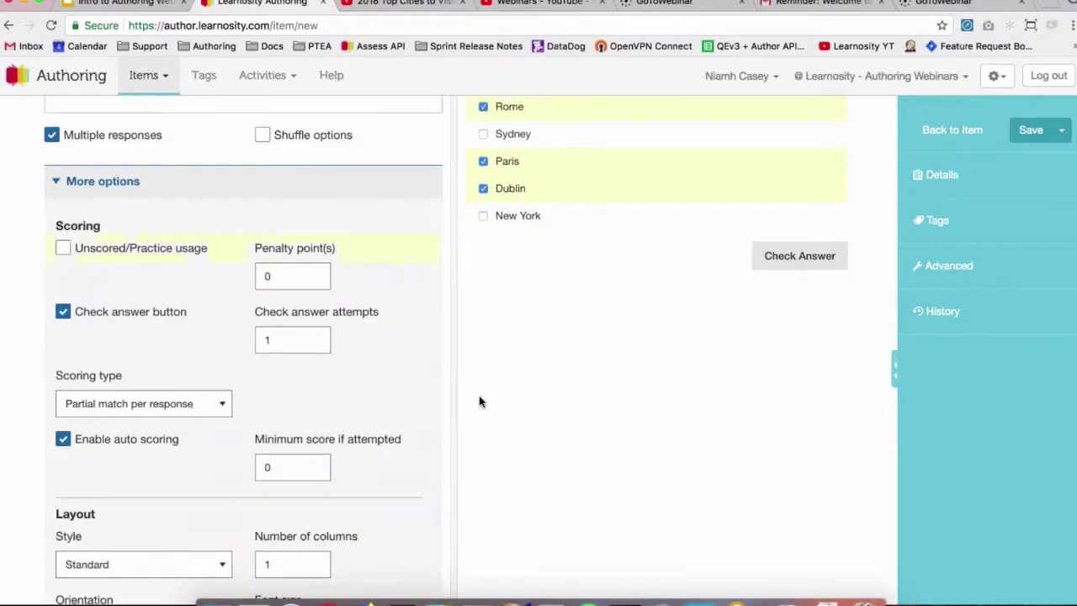
Set the scoring type to Partial match with rounding set to None
left_click(136, 283)
left_click(135, 288)
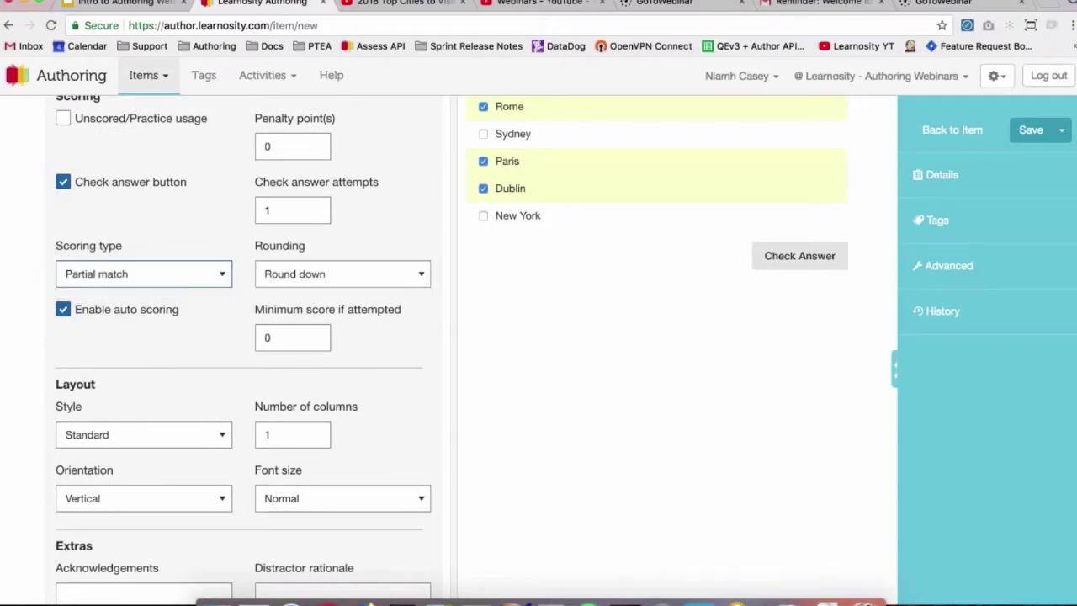
left_click(341, 276)
left_click(341, 287)
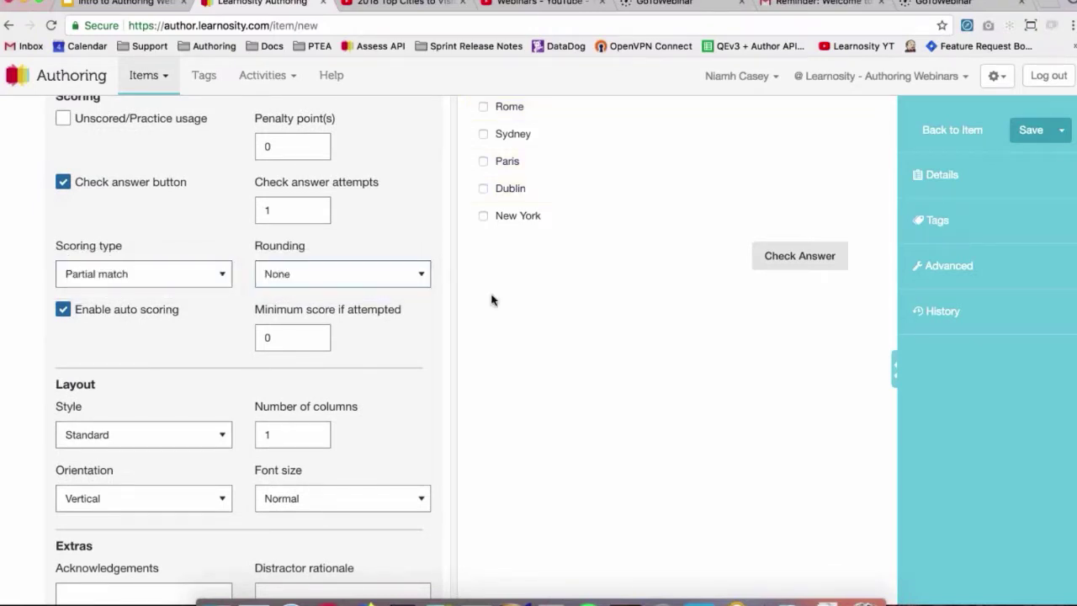
Test partial match scoring by selecting Rome, Paris and Dublin in the preview
scroll(494, 301, "up", 2)
scroll(492, 300, "up", 10)
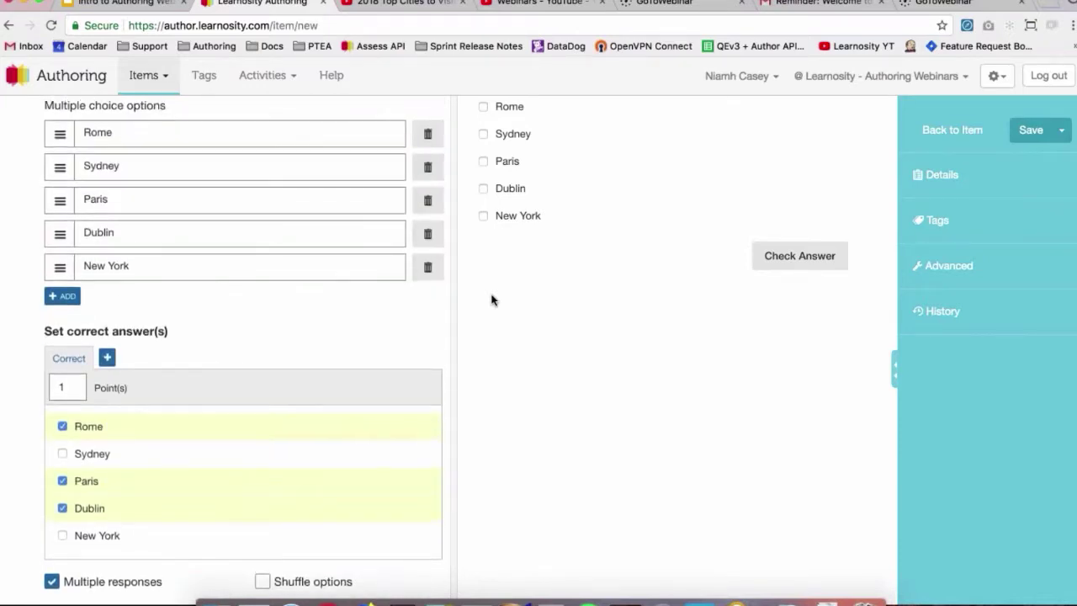
scroll(460, 384, "up", 3)
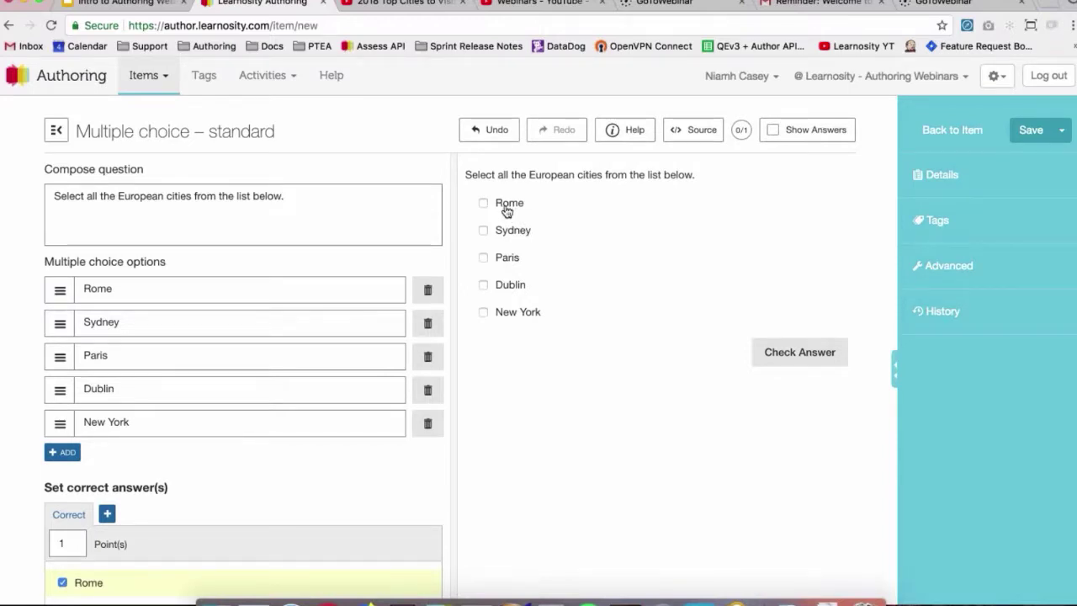
left_click(506, 209)
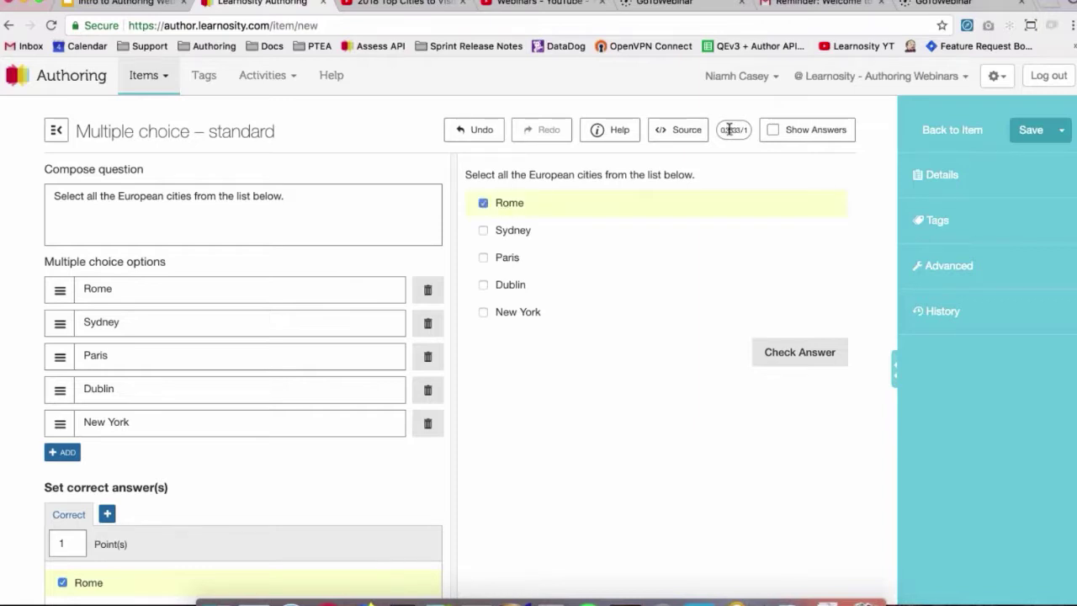
left_click(498, 258)
left_click(499, 284)
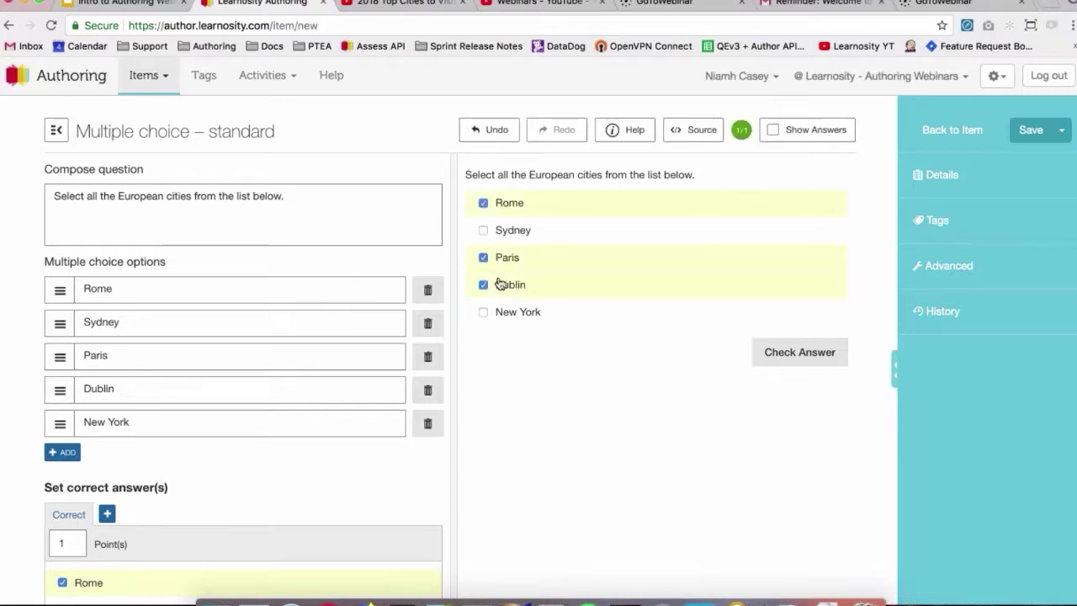
Set the scoring type back to Exact match, postponing the iCloud connection alert
scroll(164, 376, "down", 15)
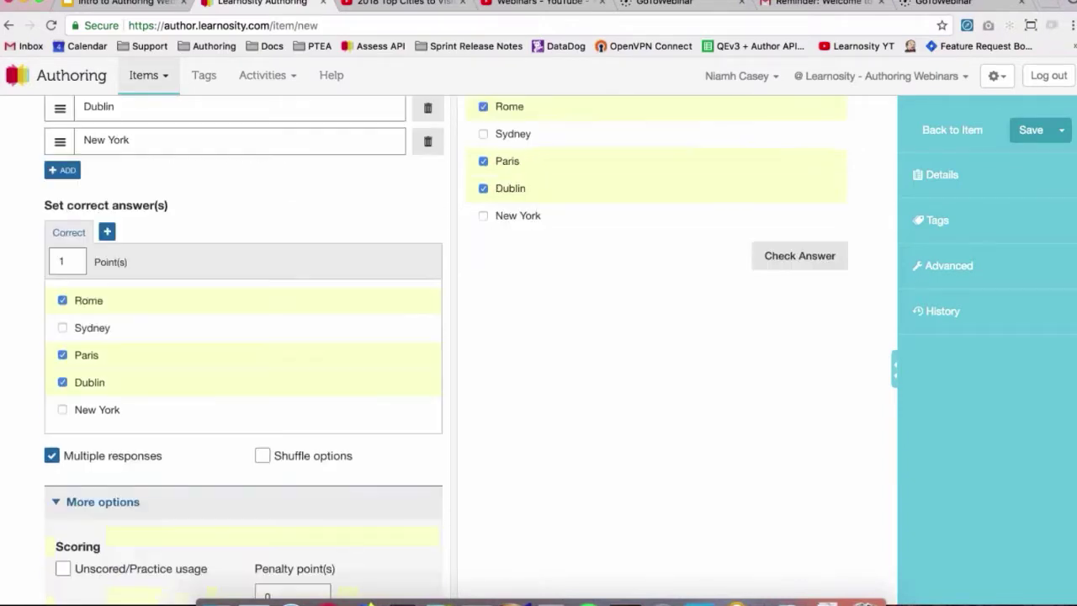
left_click(148, 384)
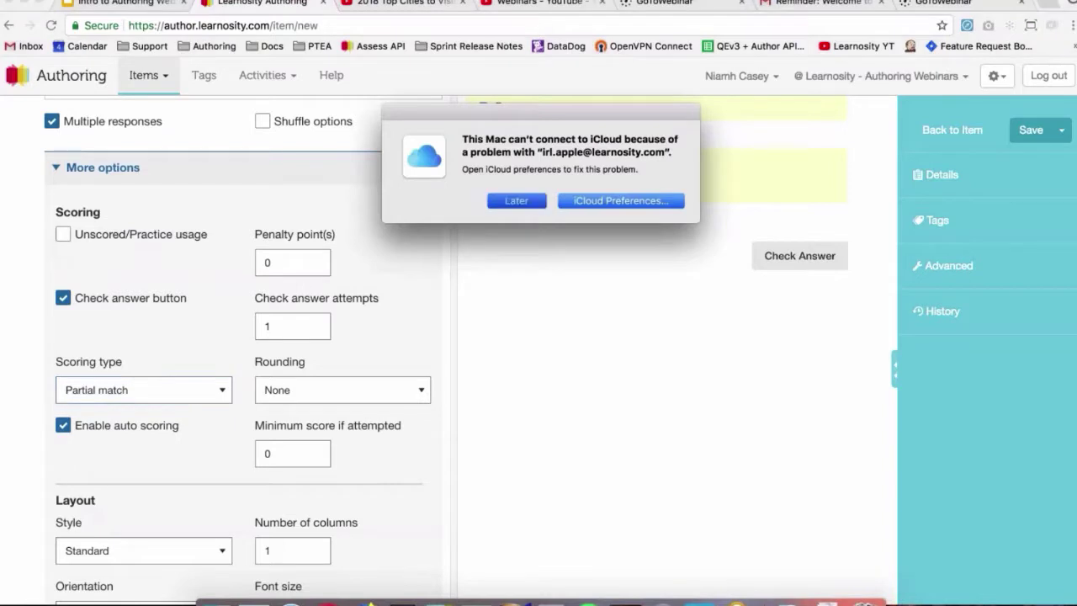
left_click(505, 200)
left_click(133, 389)
left_click(128, 366)
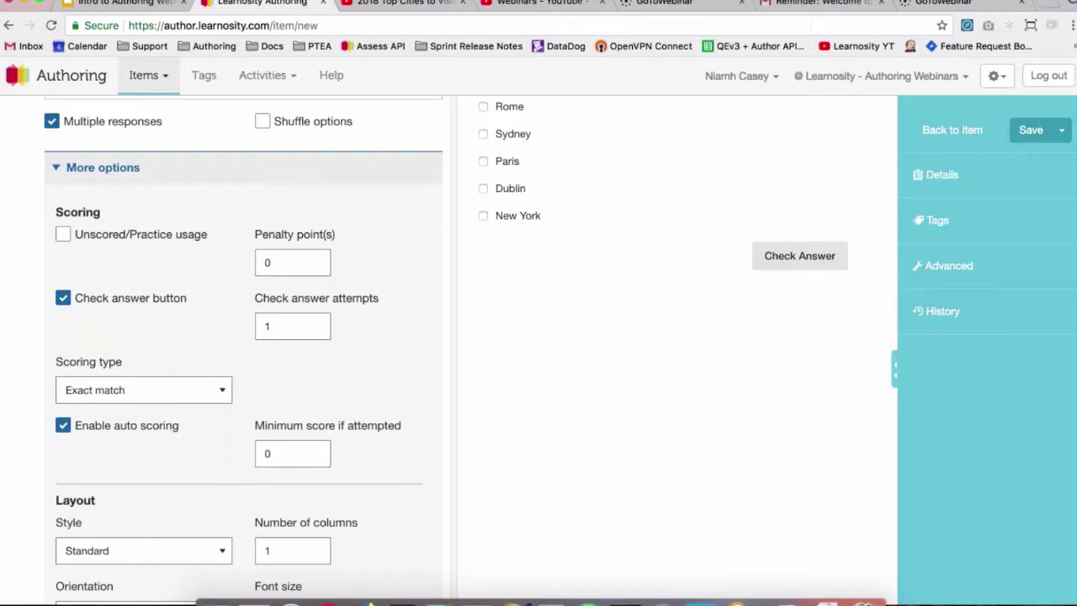
Turn auto scoring off for the question and enable it again
scroll(243, 336, "down", 5)
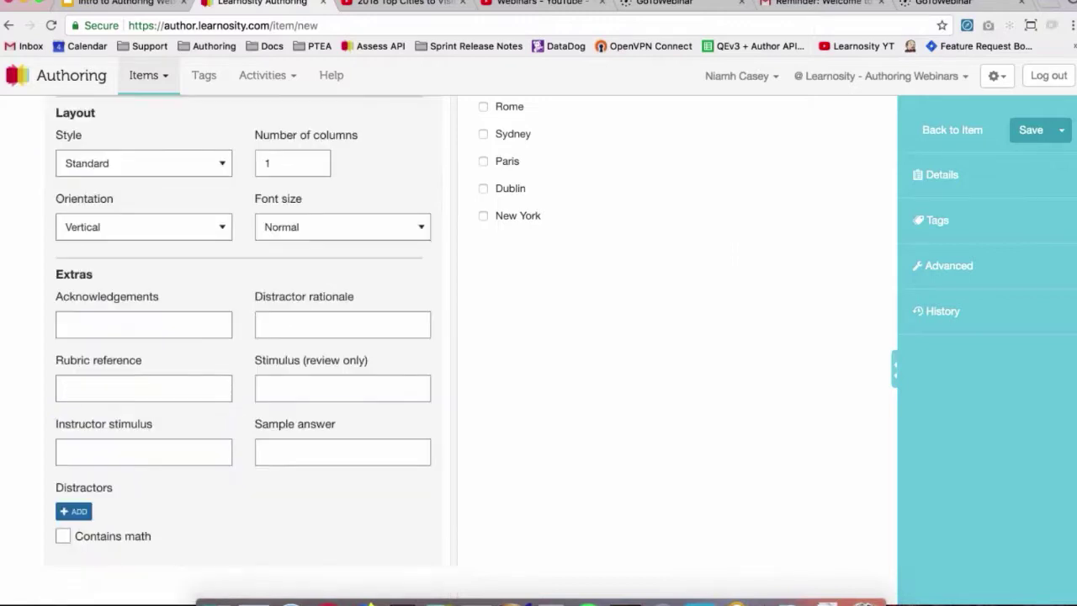
scroll(243, 337, "up", 5)
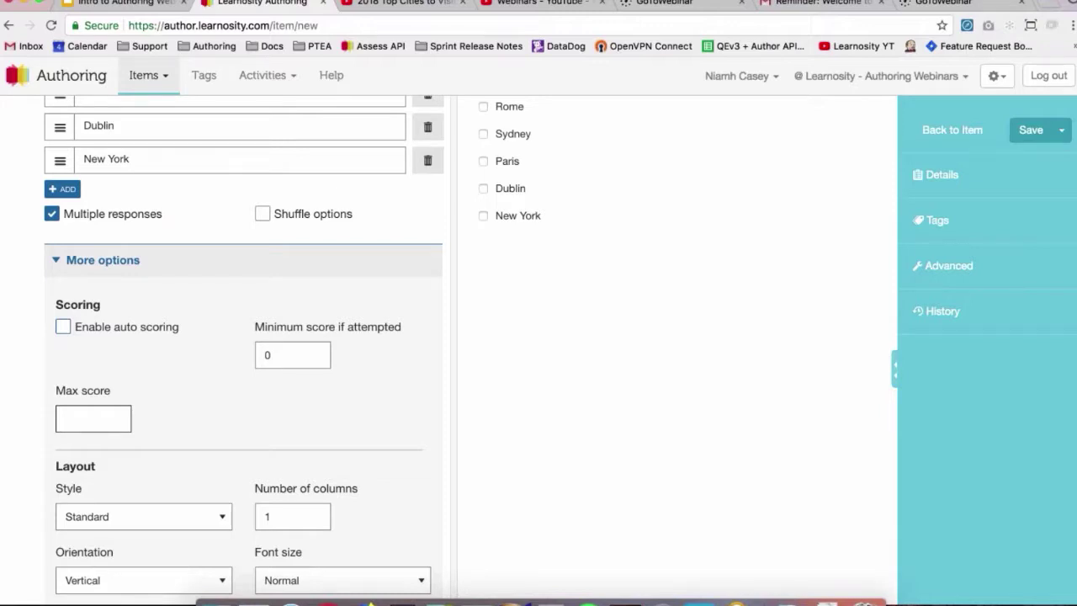
left_click(62, 327)
scroll(244, 337, "down", 5)
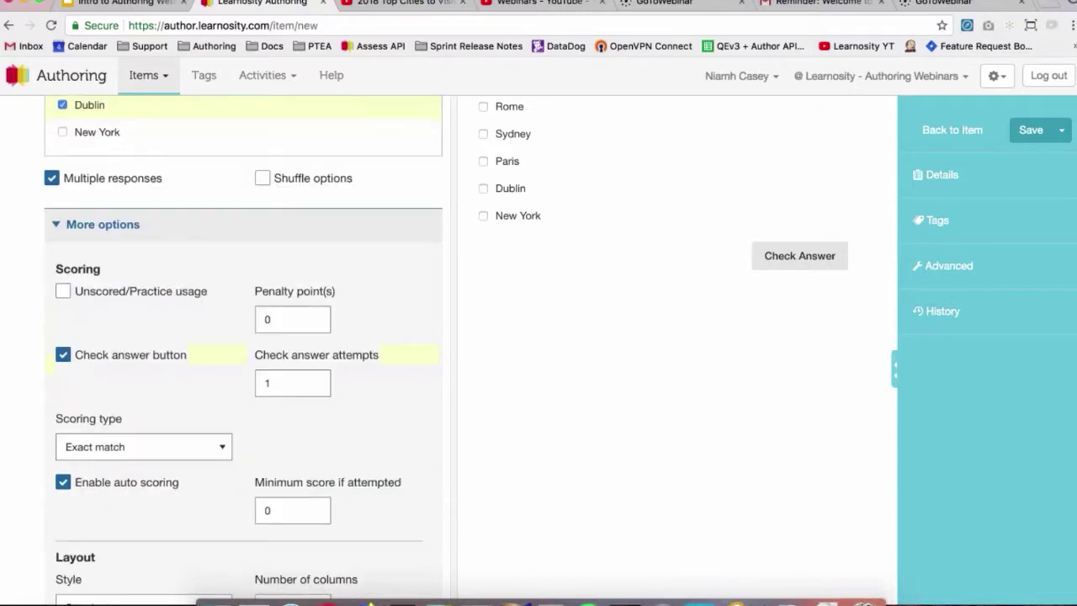
scroll(41, 493, "down", 1)
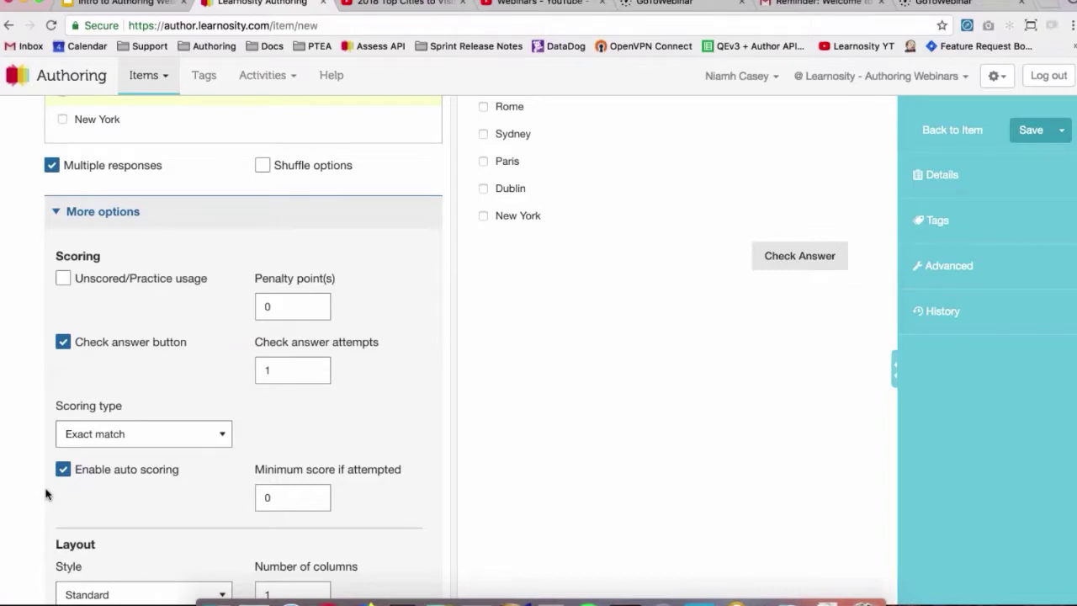
Review the minimum score setting and the available layout styles while keeping Standard
left_click(290, 496)
scroll(243, 353, "down", 2)
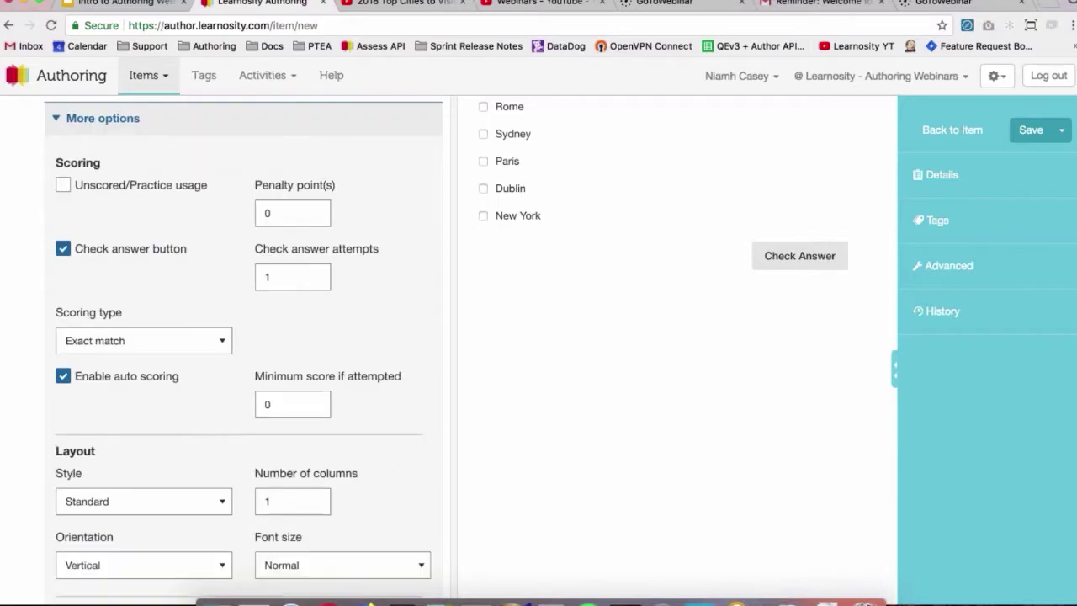
scroll(243, 354, "up", 3)
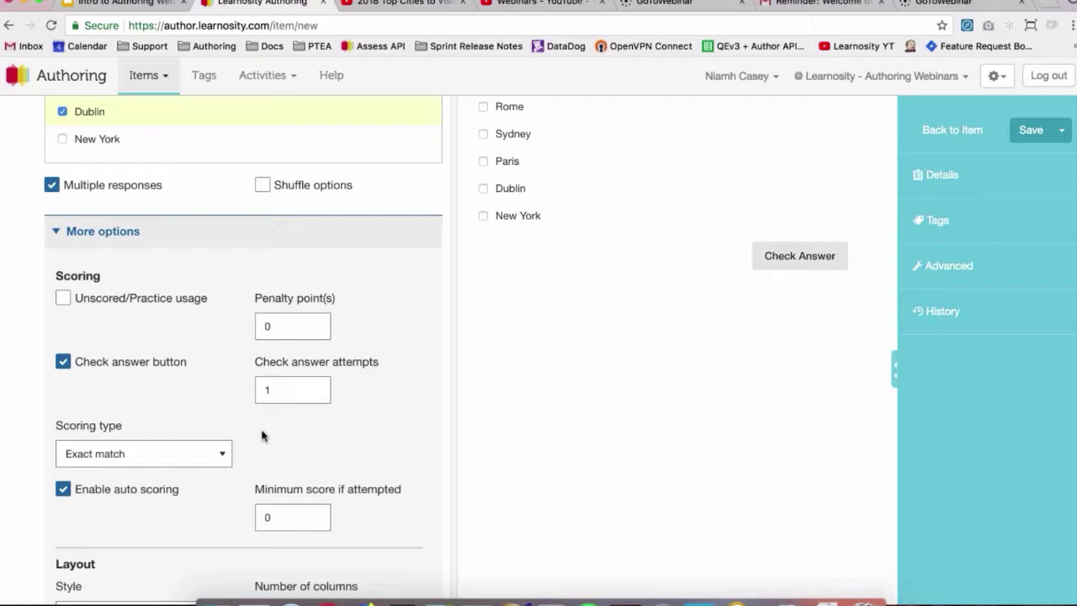
scroll(262, 435, "down", 5)
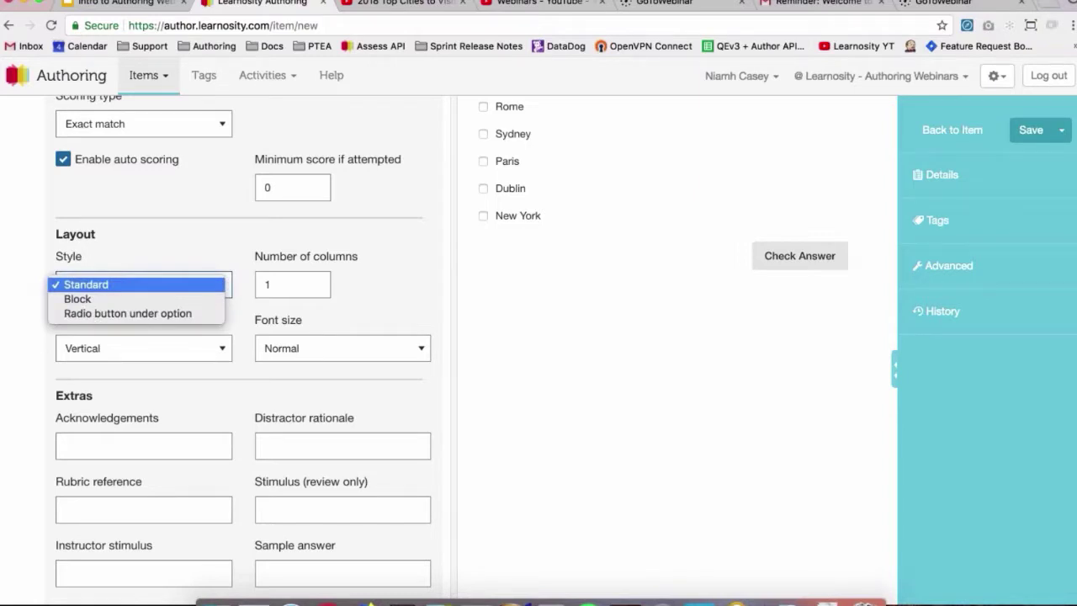
left_click(608, 263)
scroll(344, 273, "up", 7)
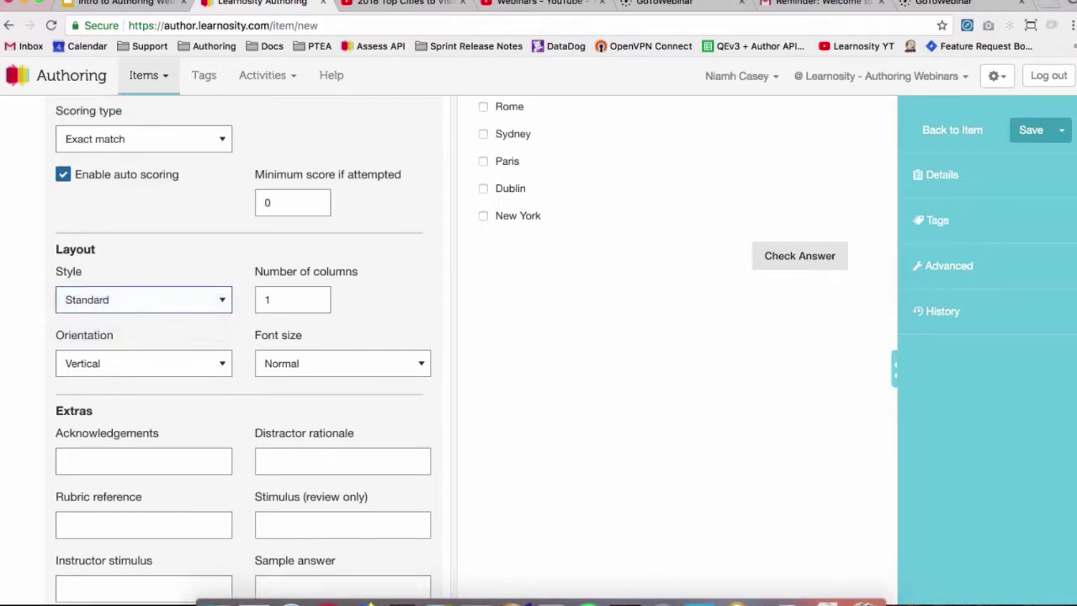
scroll(343, 272, "up", 4)
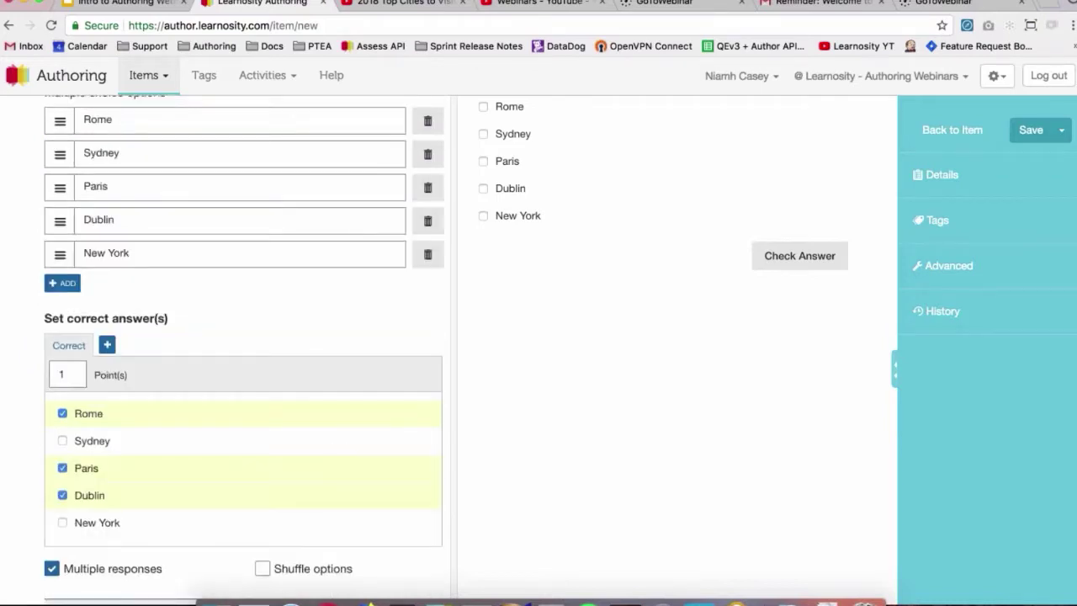
Set the layout style of the answer options to Block
scroll(433, 350, "down", 15)
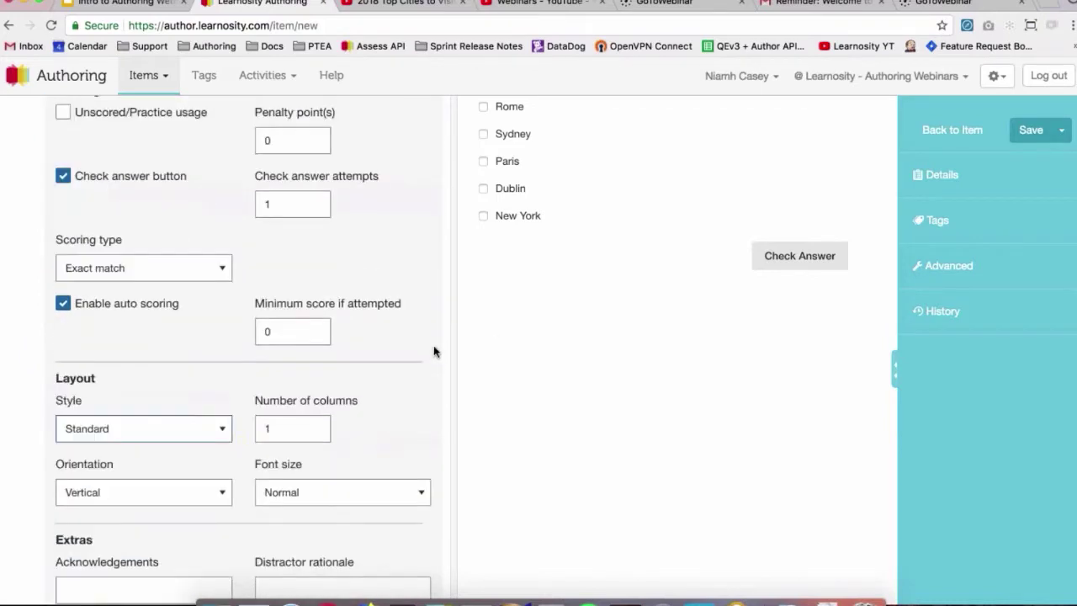
left_click(165, 431)
left_click(163, 440)
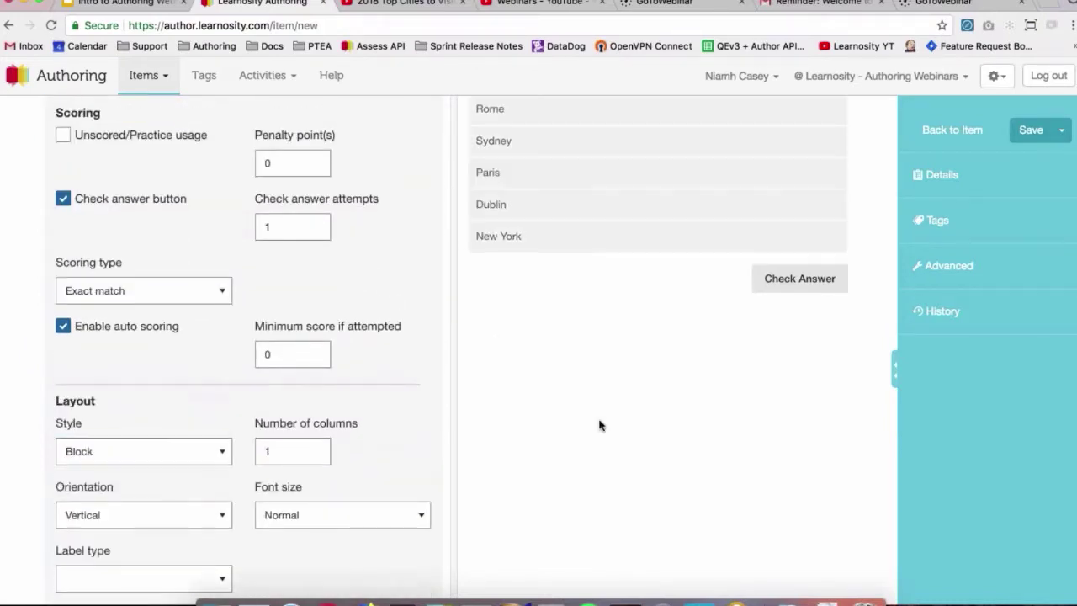
Test the Block layout in the preview by selecting and clearing Dublin, Paris and New York
scroll(599, 425, "up", 13)
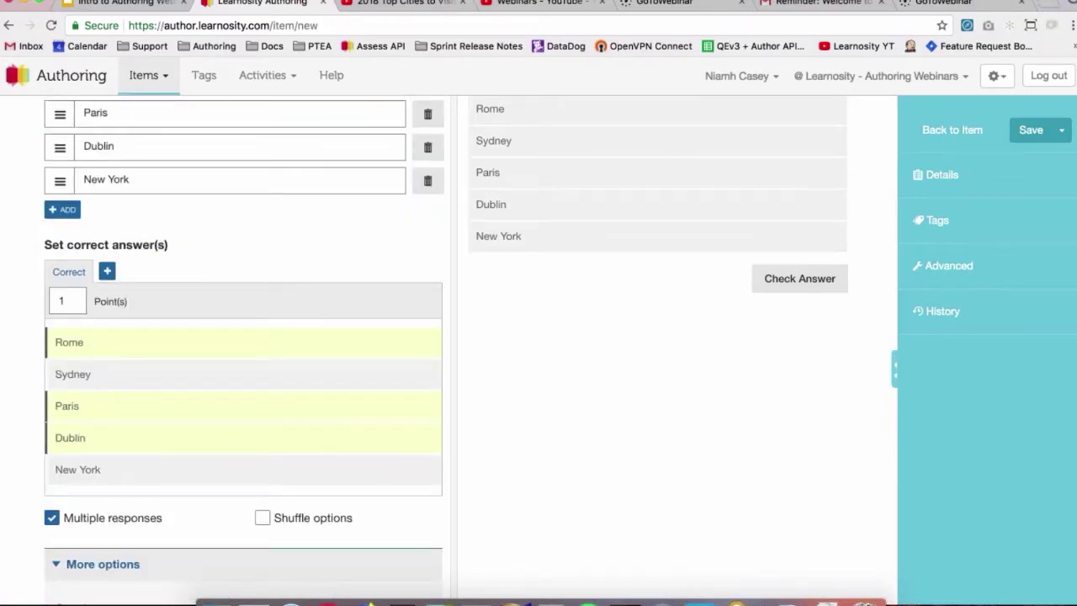
left_click(783, 213)
left_click(813, 175)
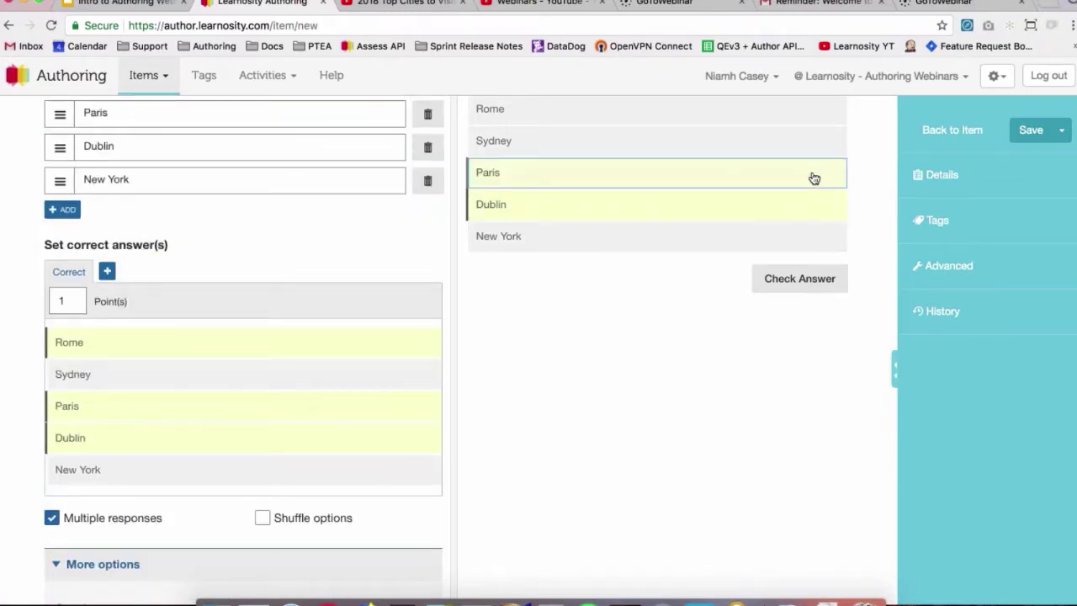
left_click(834, 236)
left_click(828, 234)
left_click(825, 207)
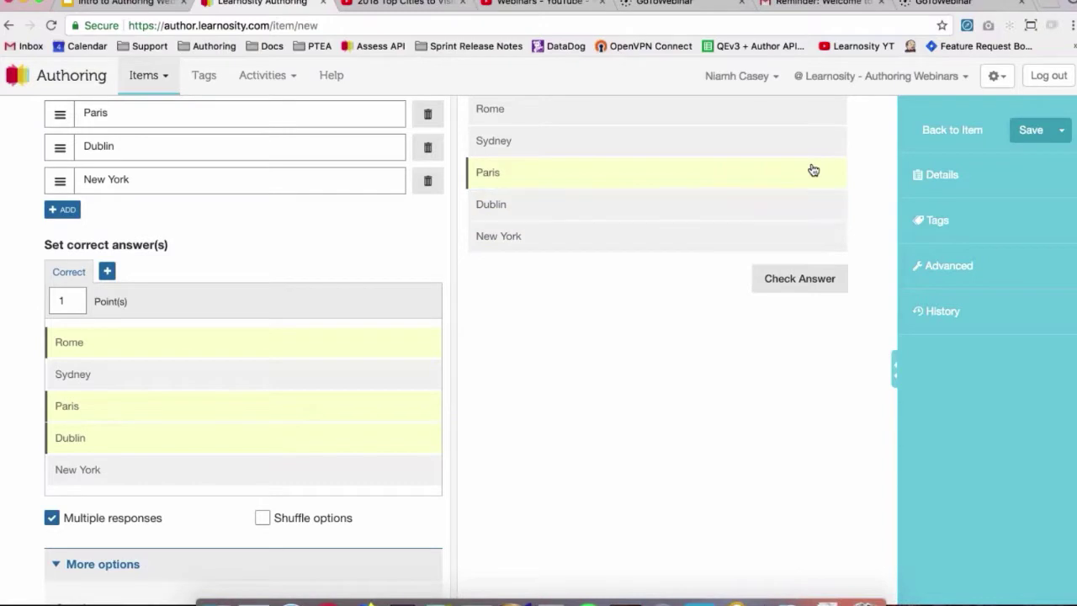
left_click(811, 170)
Set the layout style to Radio button under option and check the answer options in the preview
scroll(663, 390, "down", 10)
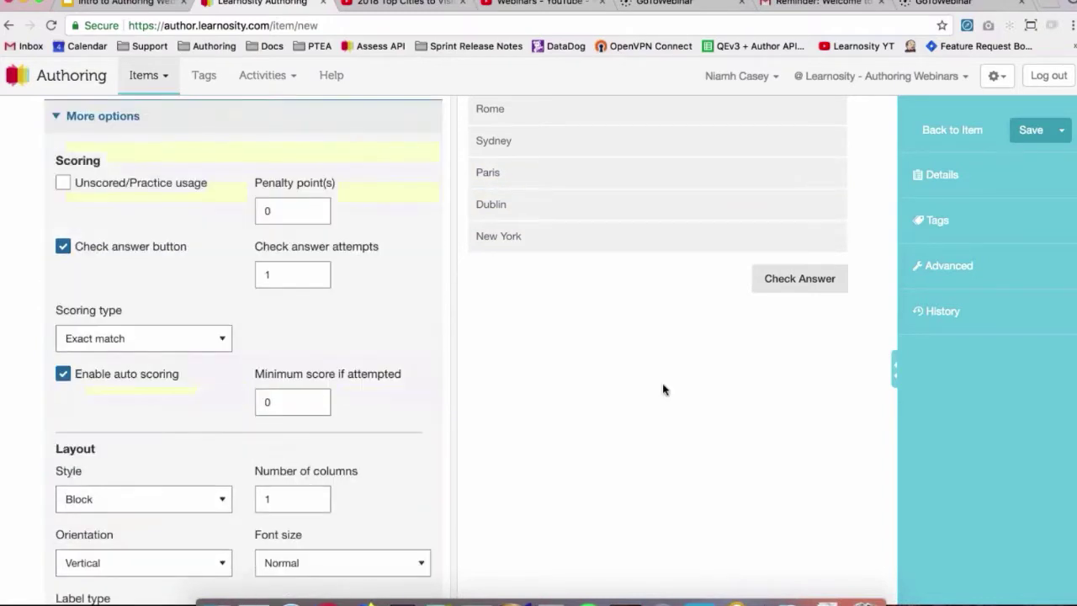
left_click(143, 233)
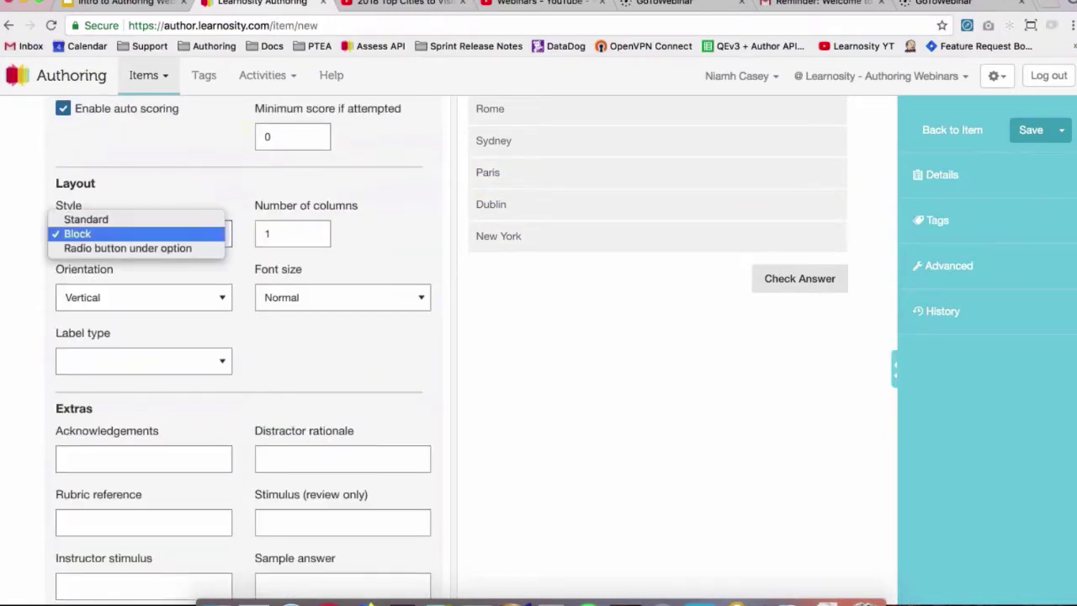
left_click(162, 248)
scroll(602, 371, "up", 10)
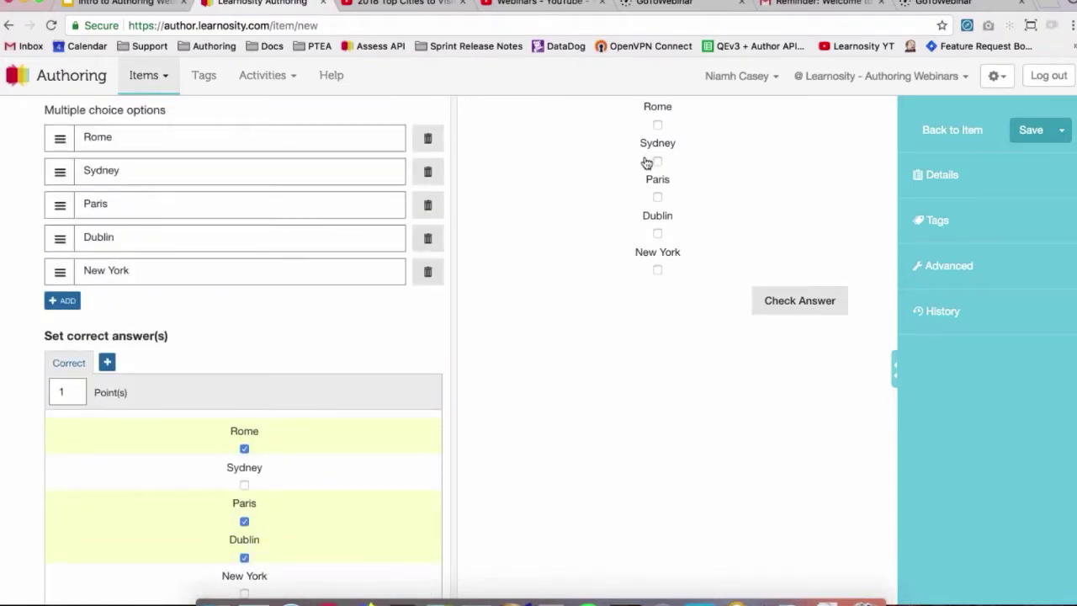
scroll(647, 162, "down", 10)
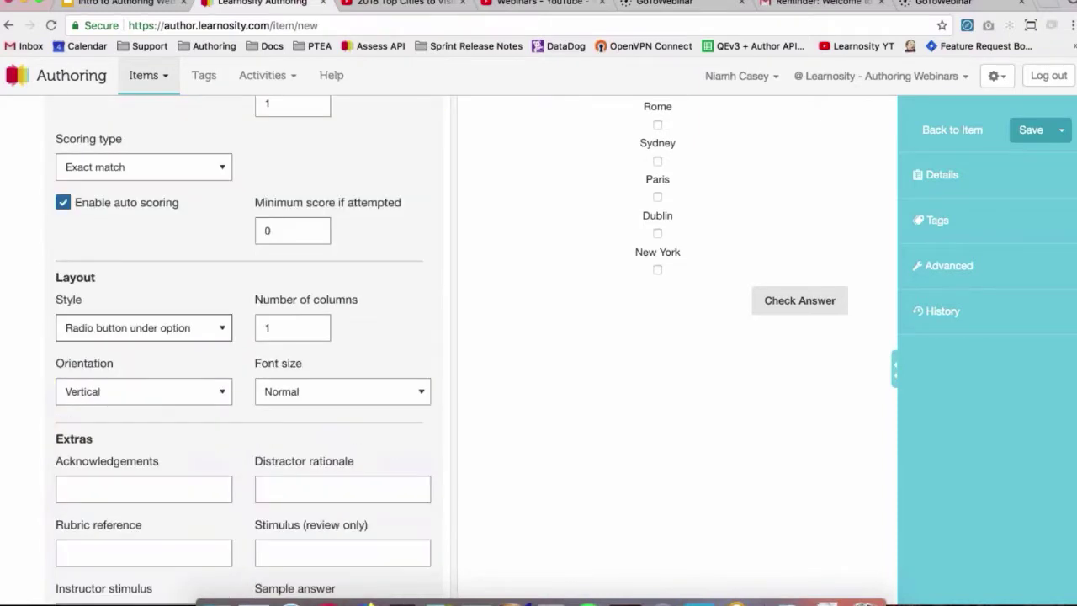
Return the layout style of the answer options to Standard
left_click(143, 328)
left_click(127, 298)
scroll(244, 337, "down", 1)
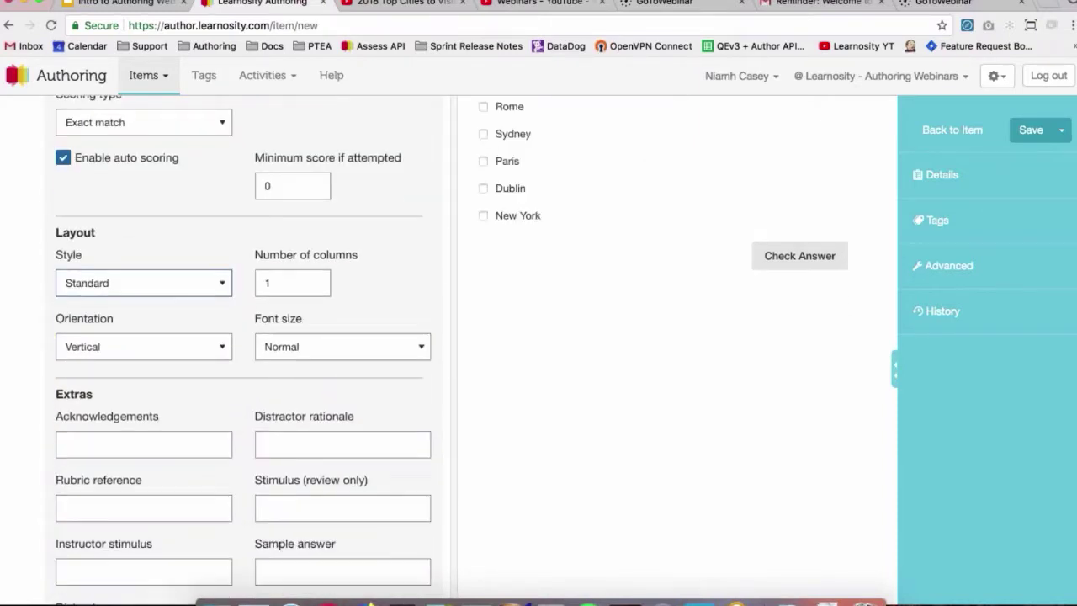
Set the number of columns for the answer options to 2
left_click(299, 279)
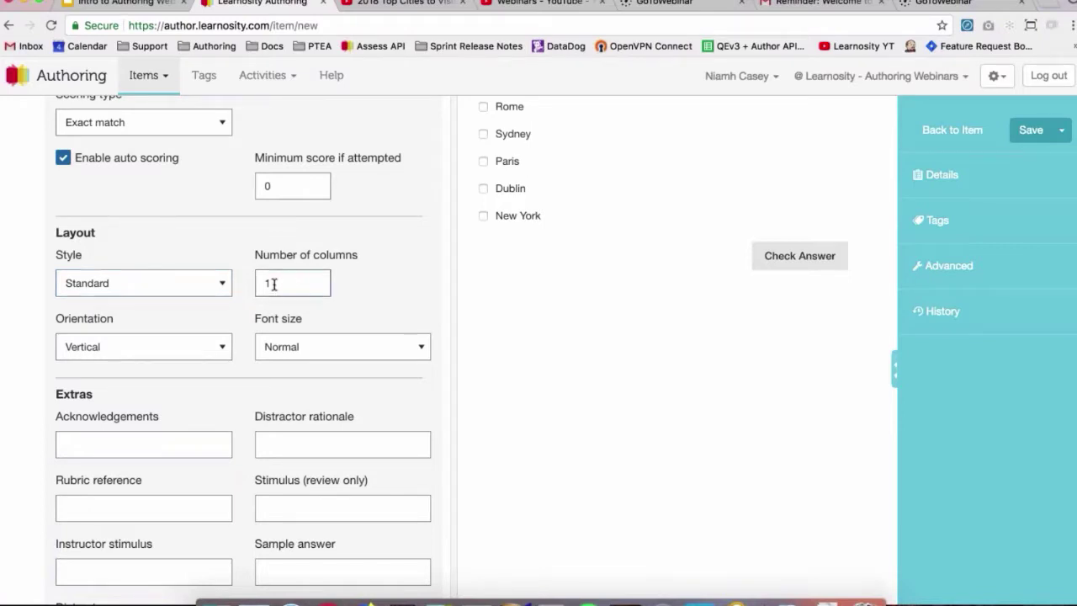
key("BackSpace")
type("2")
scroll(314, 331, "down", 1)
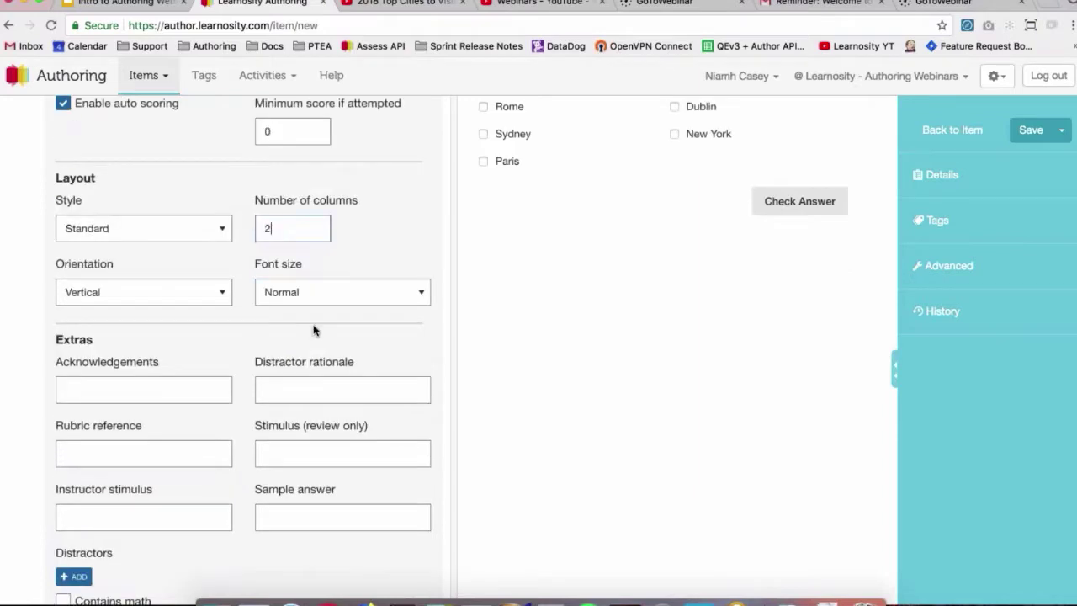
Set the number of columns to 3 and check the arrangement of the answer options in the preview
key("BackSpace")
type("3")
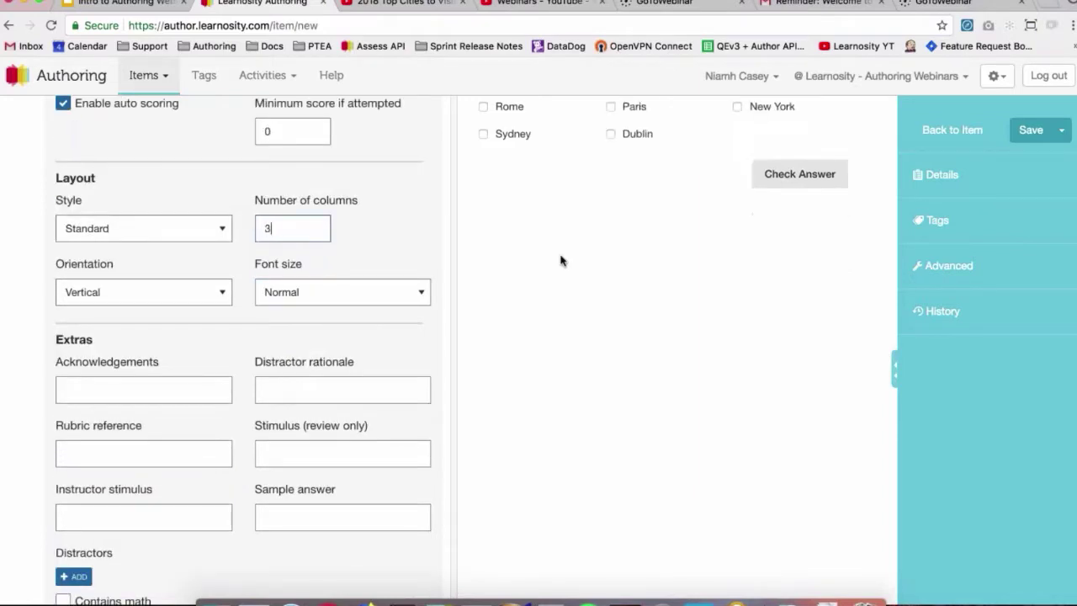
scroll(560, 261, "up", 10)
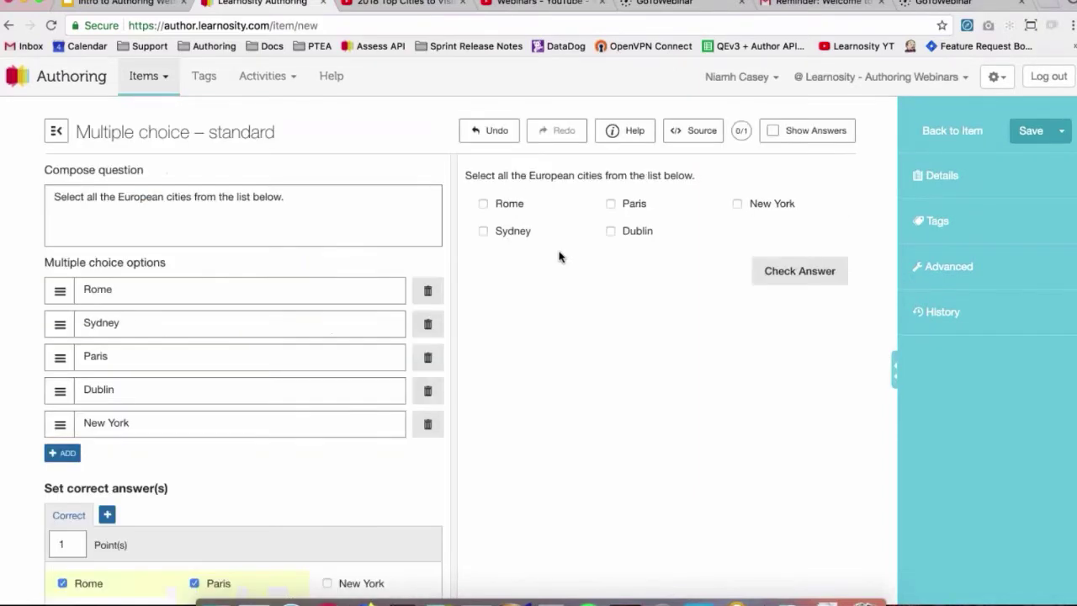
scroll(560, 256, "down", 10)
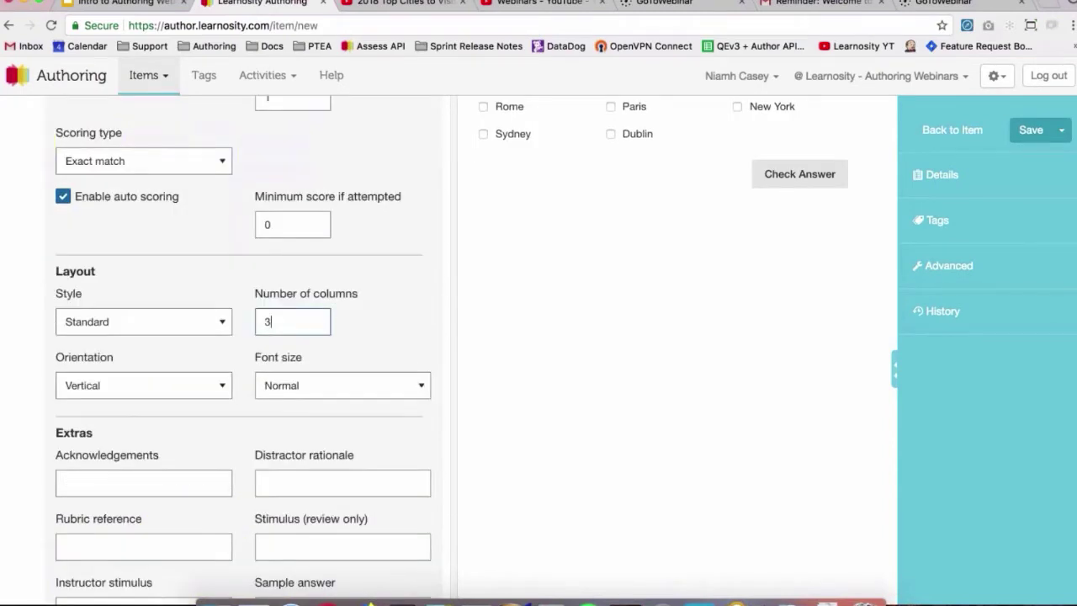
Review the orientation choices for the answer options while keeping Vertical
left_click(156, 383)
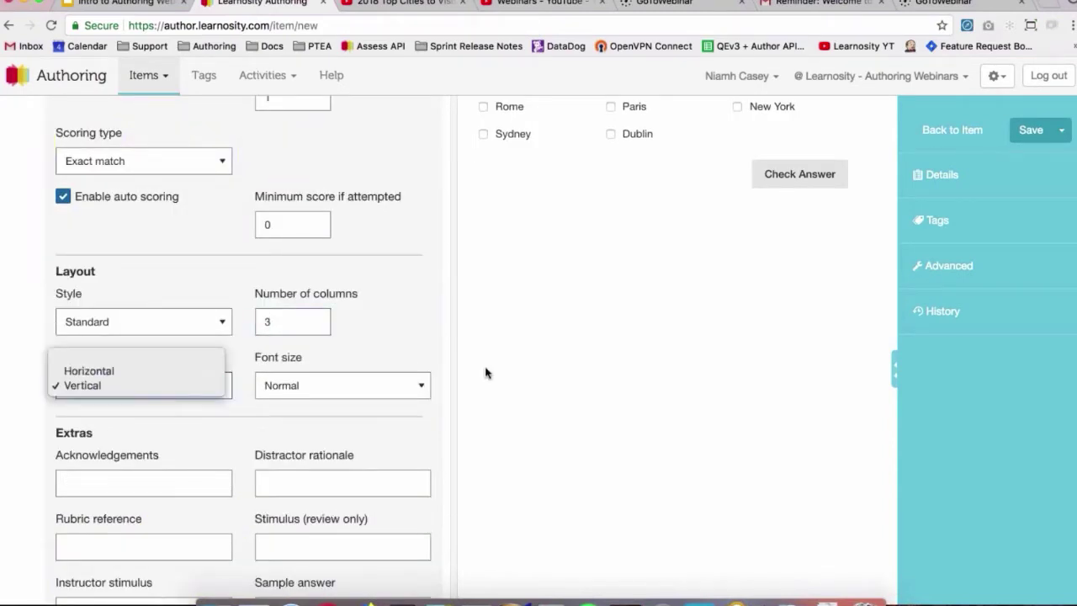
left_click(456, 287)
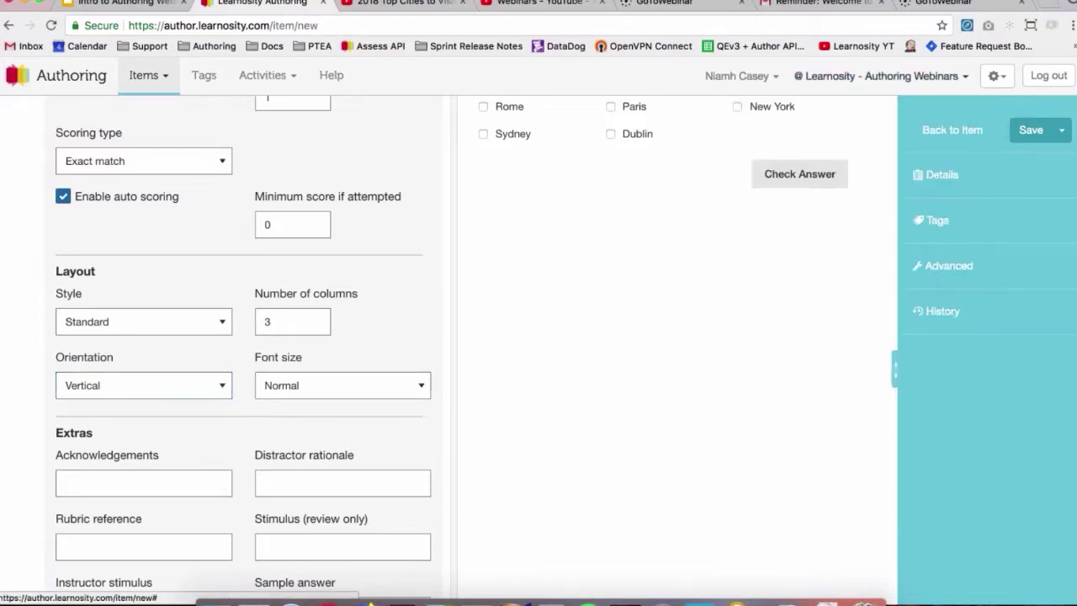
Try the Horizontal orientation for the answer options and return it to Vertical
left_click(181, 387)
left_click(178, 371)
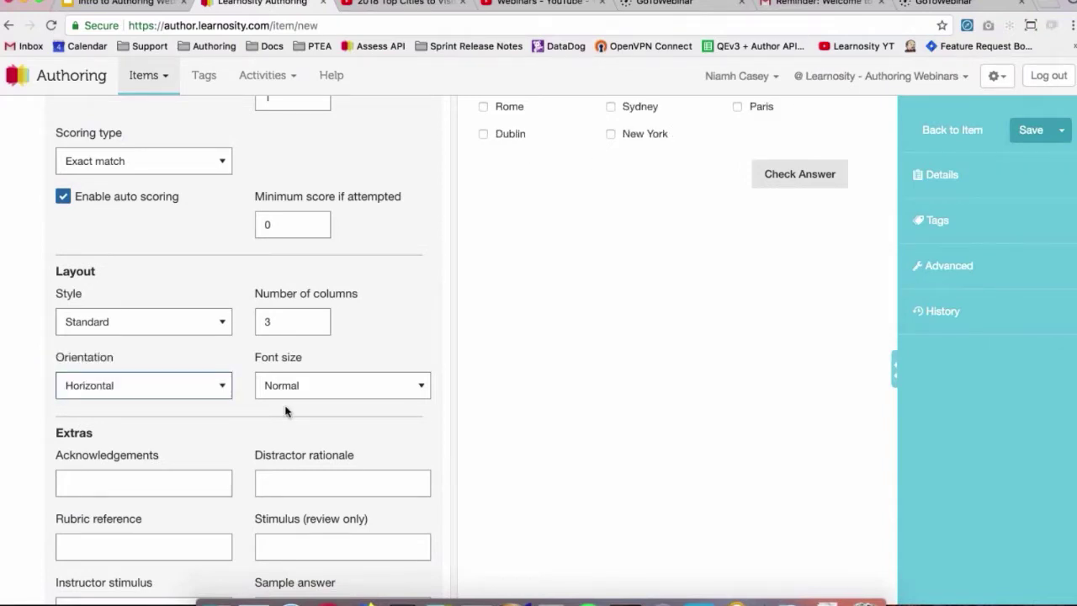
left_click(160, 386)
left_click(154, 400)
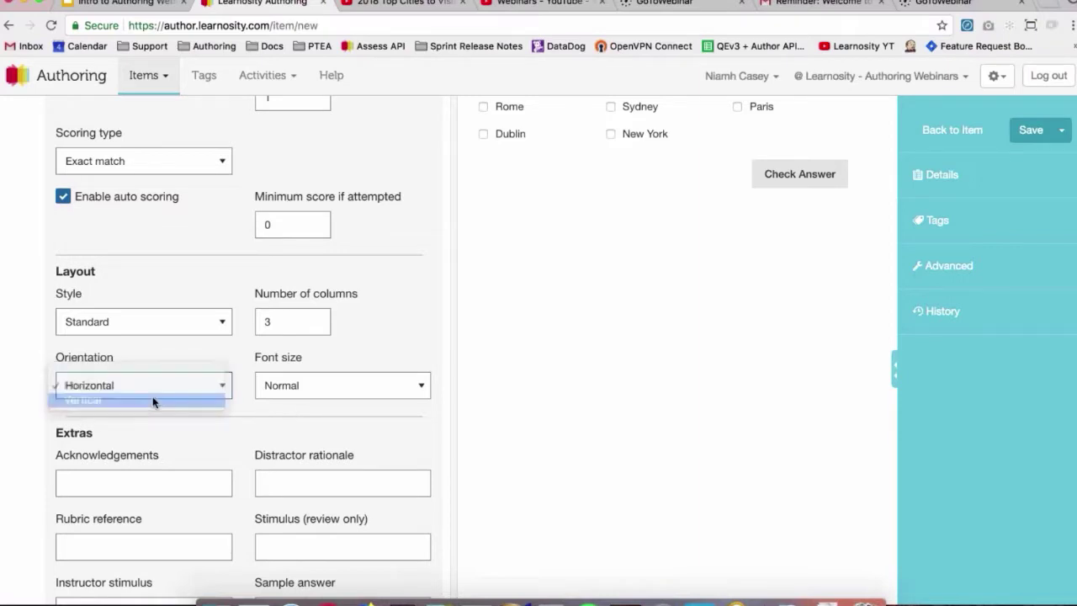
Try the Small and Huge font sizes for the question and check the enlarged text in the preview
left_click(329, 388)
key("Up")
key("Return")
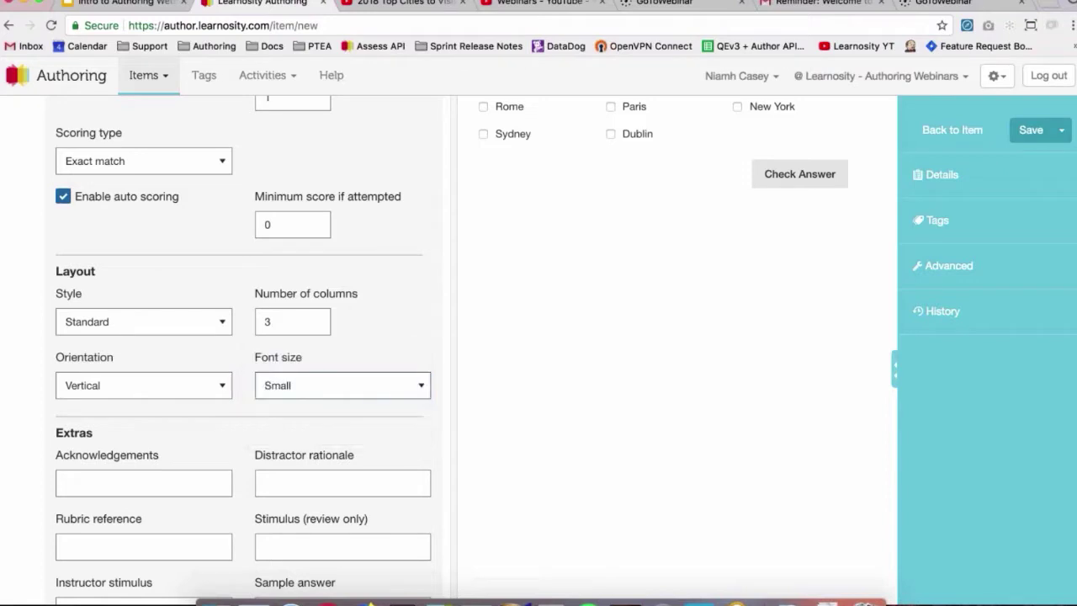
key("space")
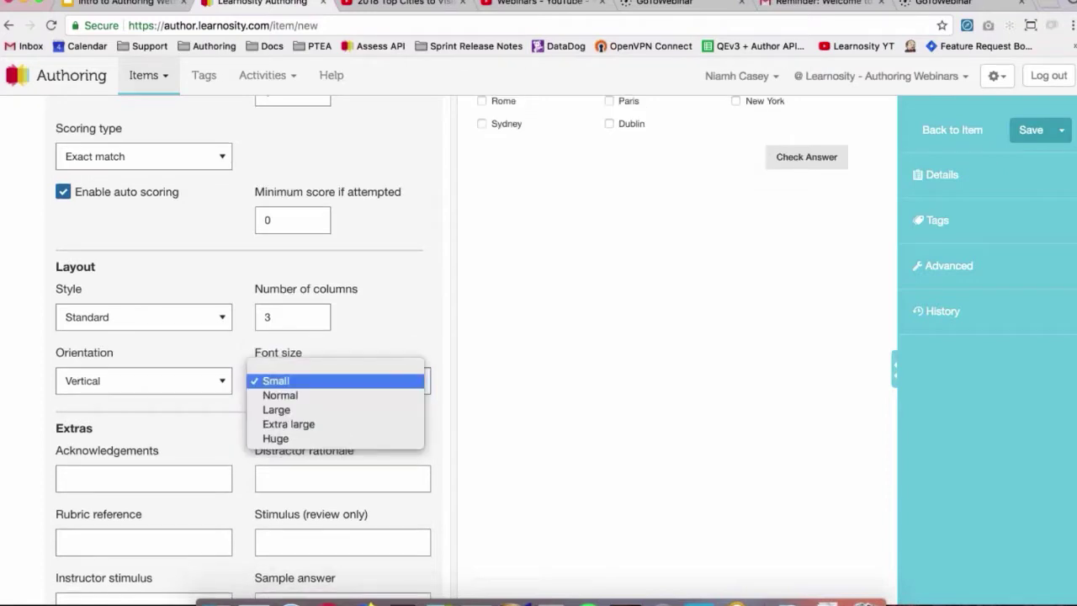
left_click(332, 436)
scroll(244, 350, "up", 2)
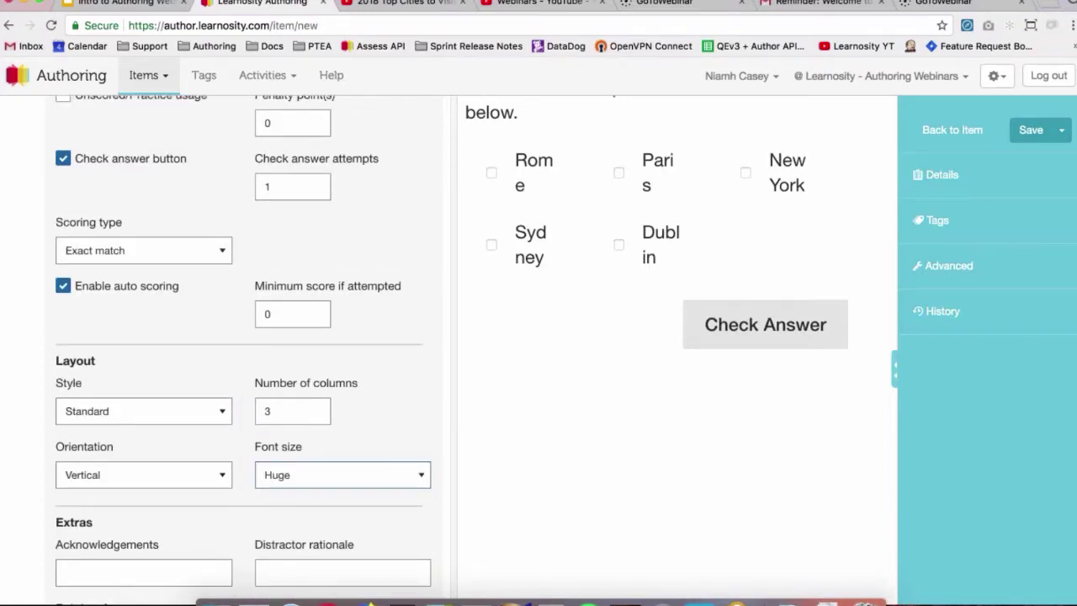
Return the question's font size to Normal
key("space")
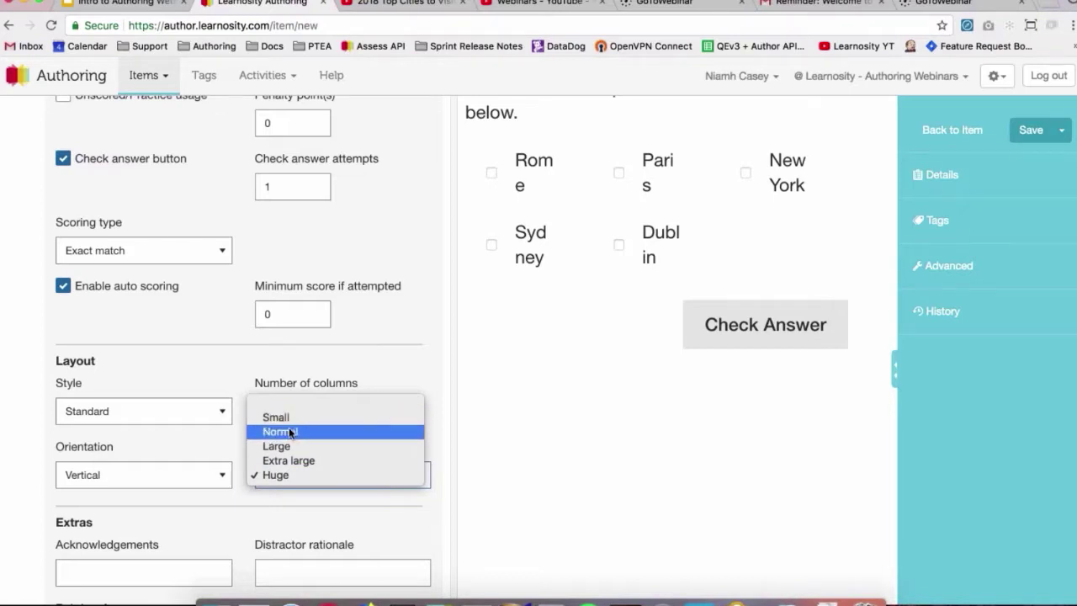
left_click(289, 432)
scroll(474, 431, "down", 2)
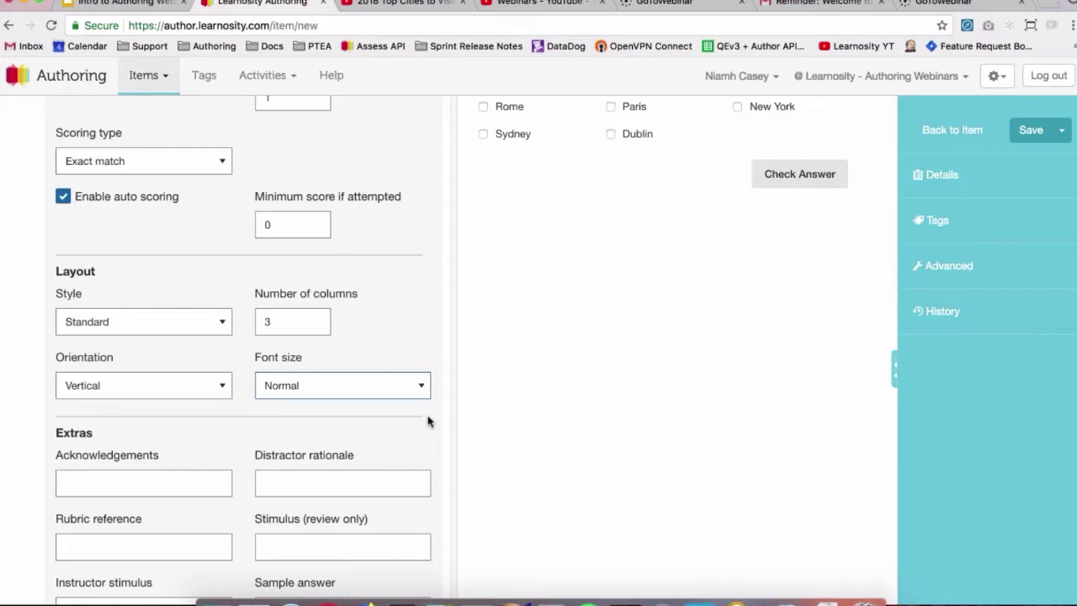
Review the Extras fields of the question, including Acknowledgements, Distractor rationale, Rubric reference and Sample answer
scroll(320, 423, "down", 3)
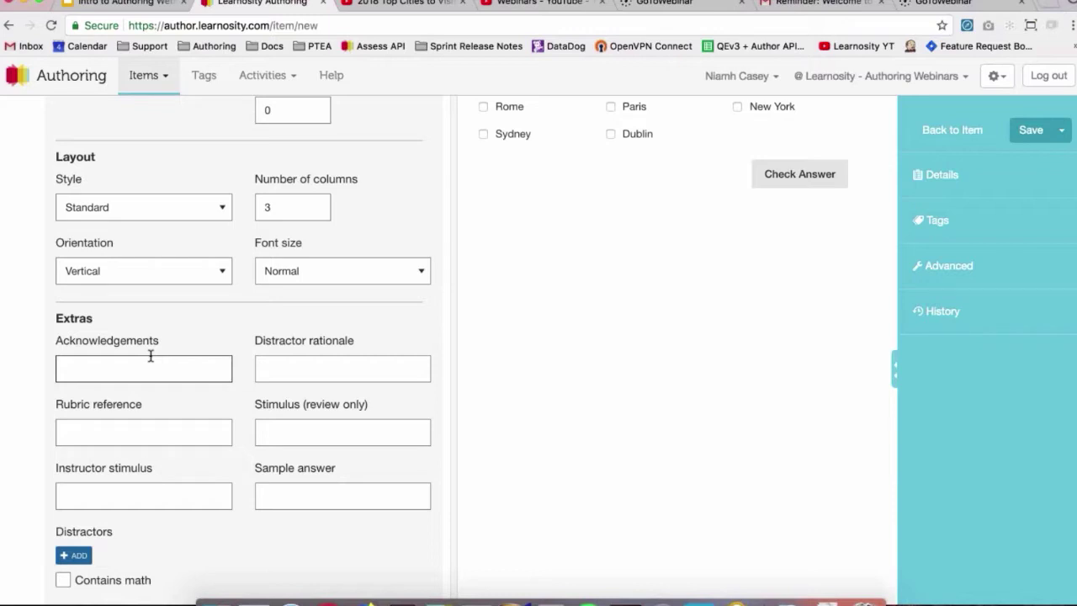
left_click(331, 369)
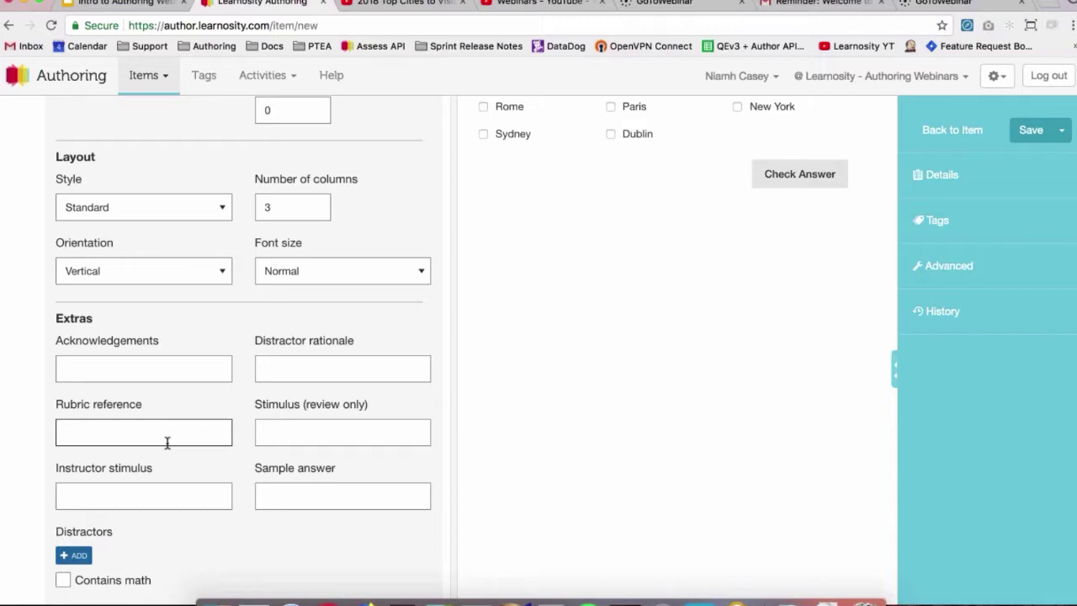
left_click(302, 494)
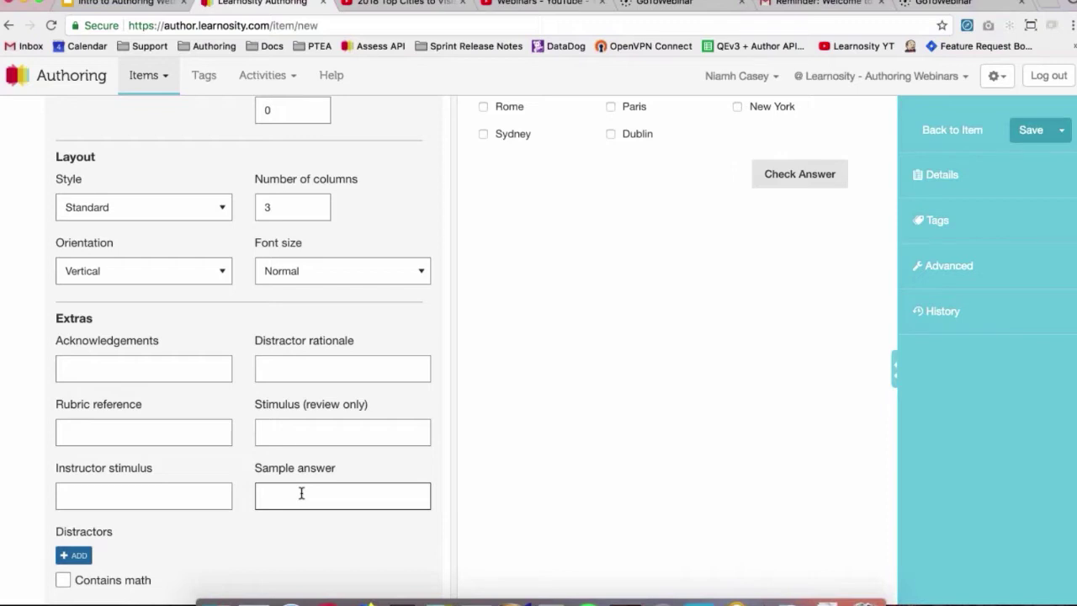
scroll(682, 295, "up", 1)
scroll(681, 295, "down", 1)
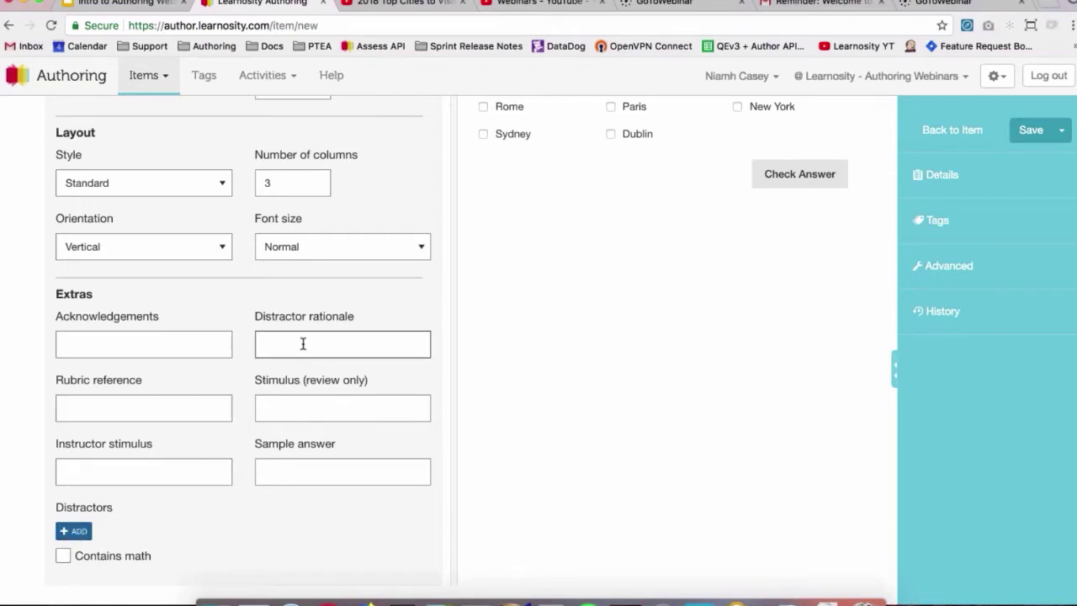
Add three empty distractor entries to the question's extras
left_click(74, 531)
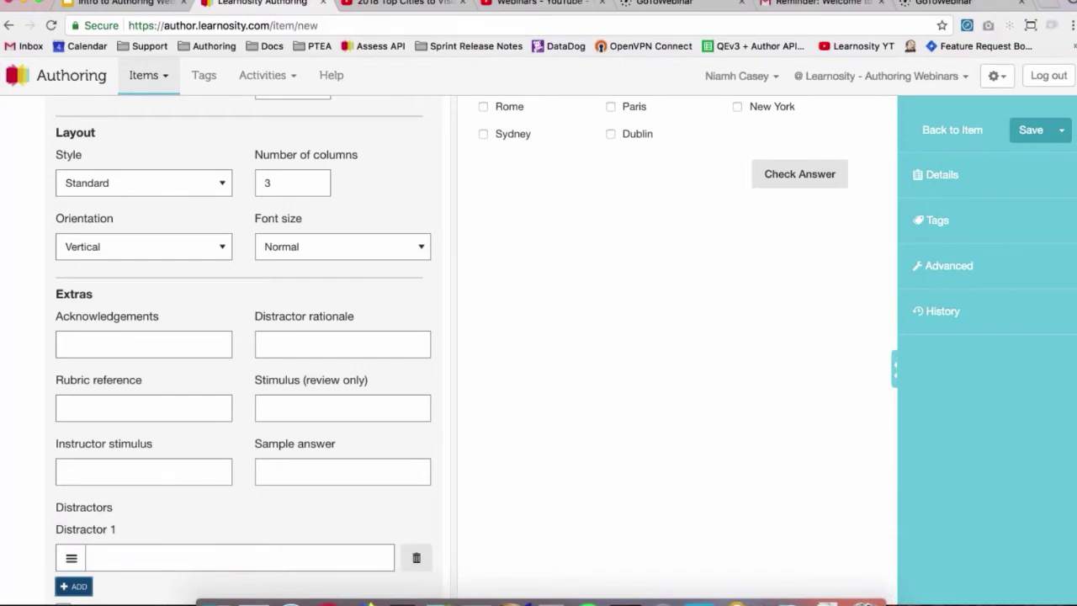
scroll(243, 346, "down", 2)
left_click(73, 504)
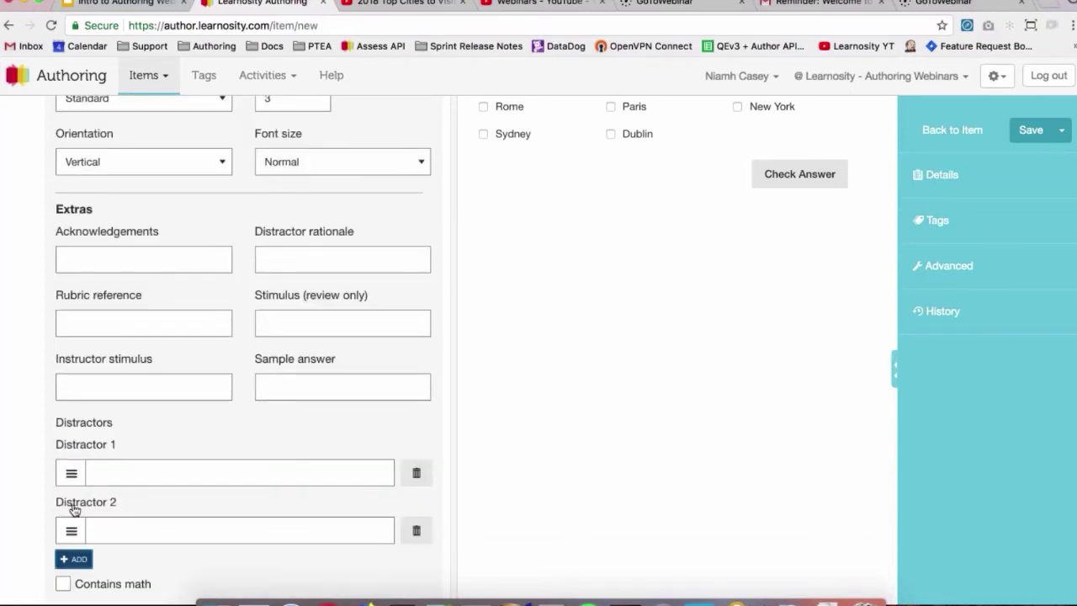
left_click(74, 560)
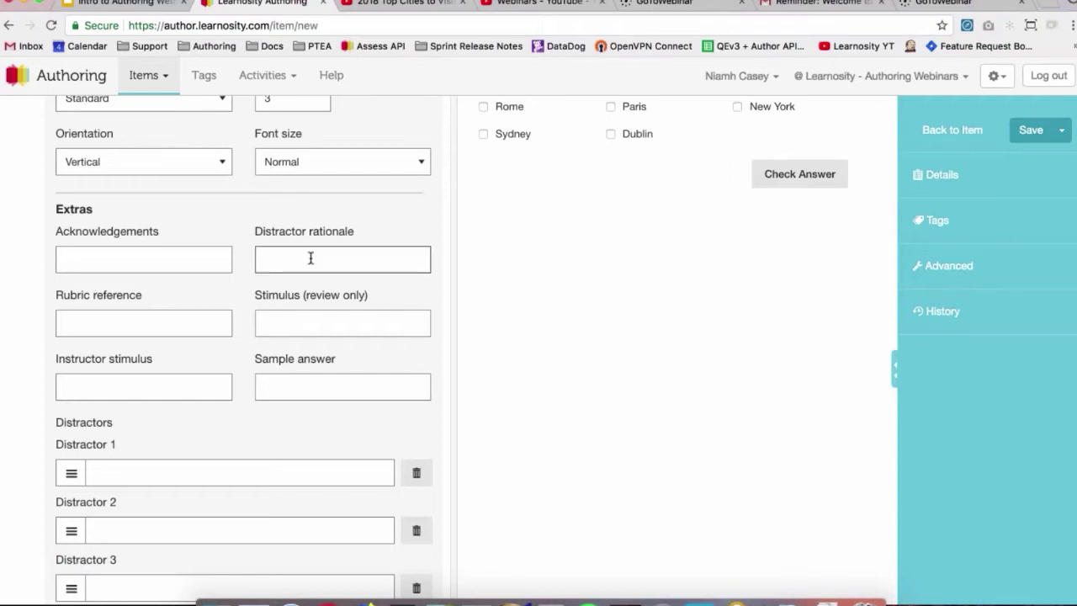
Delete all three empty distractor entries from the question's extras
scroll(289, 456, "down", 3)
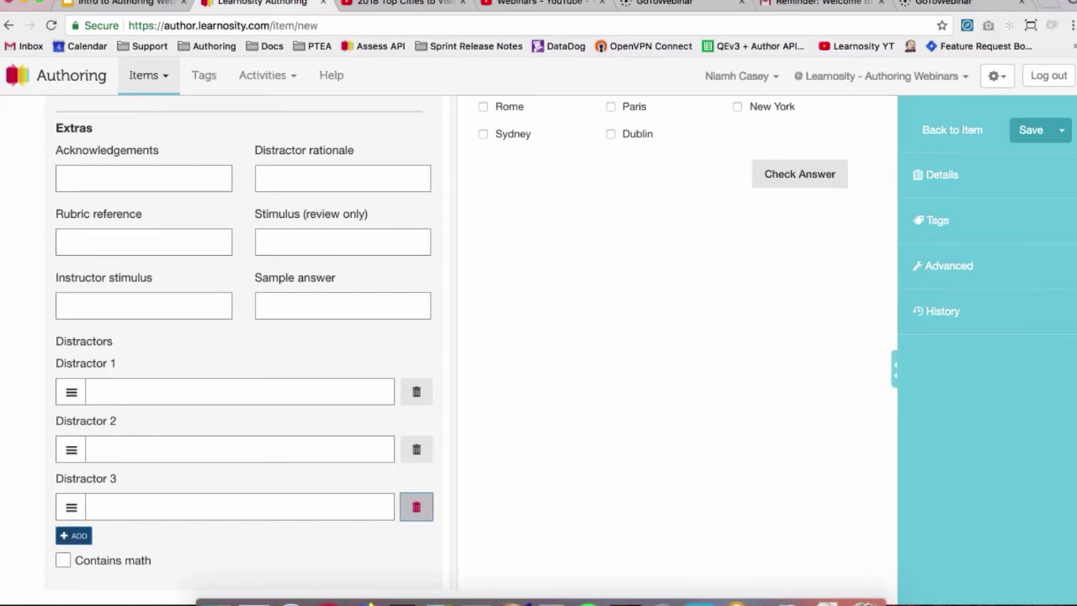
left_click(417, 507)
left_click(417, 475)
left_click(416, 476)
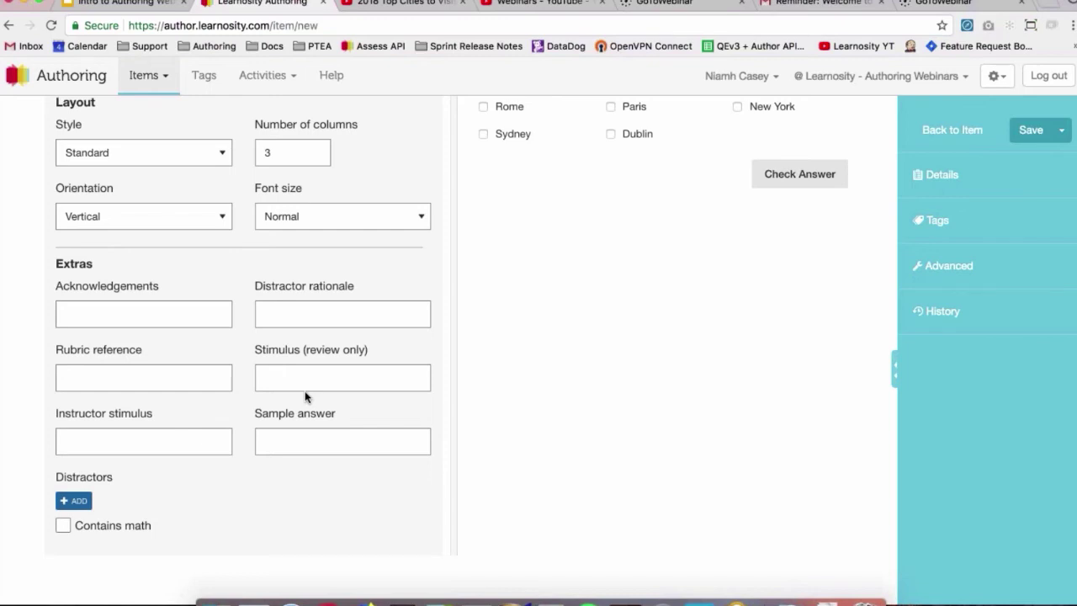
Look at the Instructor stimulus field and go back to the question's correct answers and scoring options
left_click(181, 439)
scroll(181, 439, "up", 15)
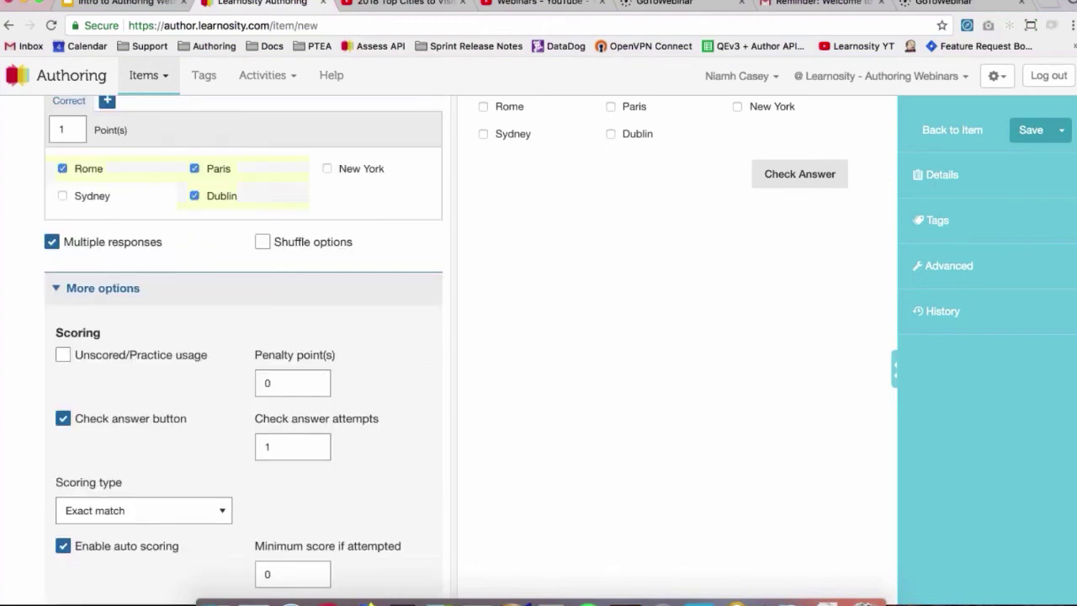